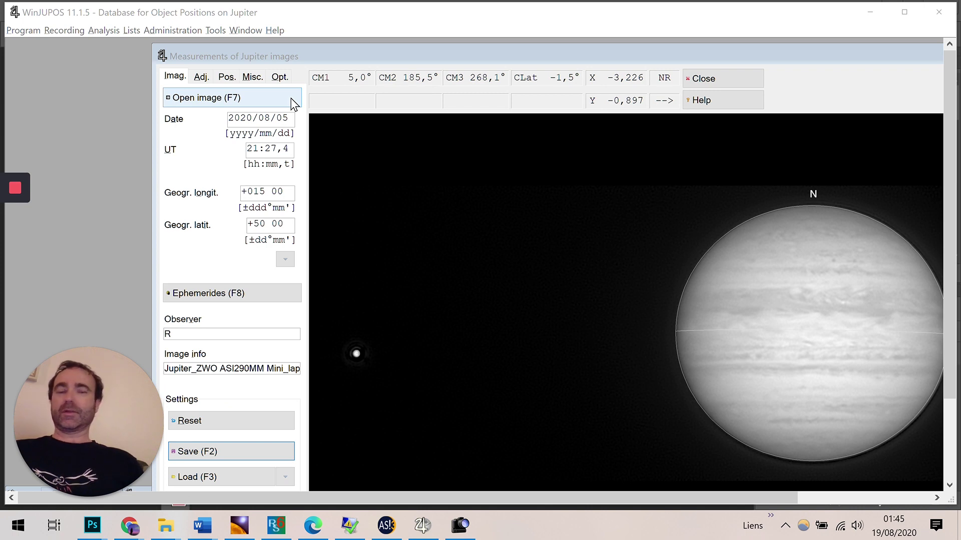
Step: Check that Jupiter is the selected celestial body and start an image measurement recording
left_click(20, 30)
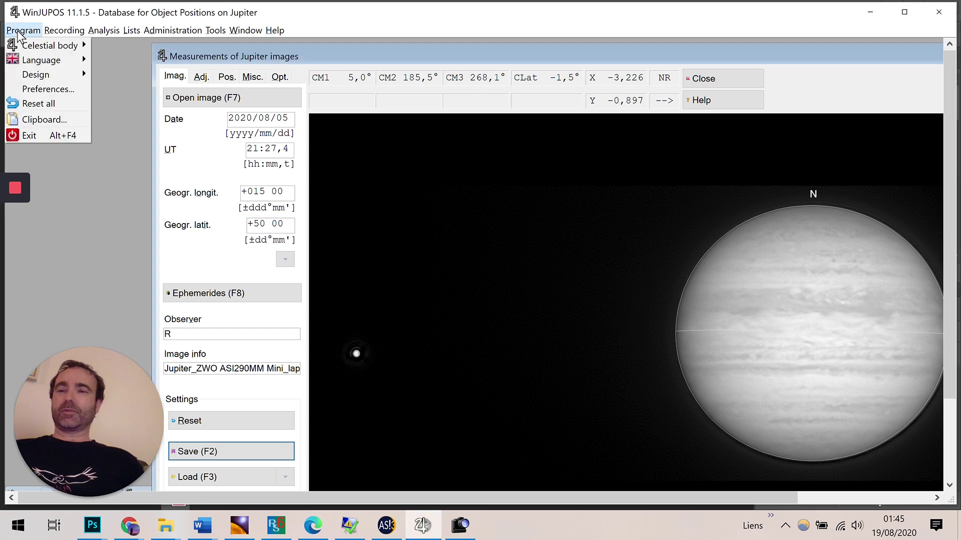
mouse_move(33, 45)
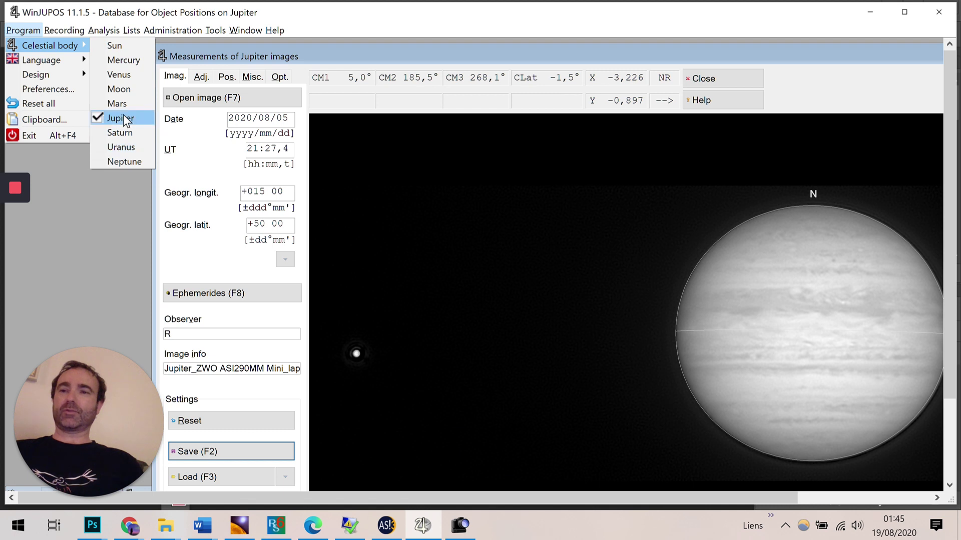
mouse_move(64, 31)
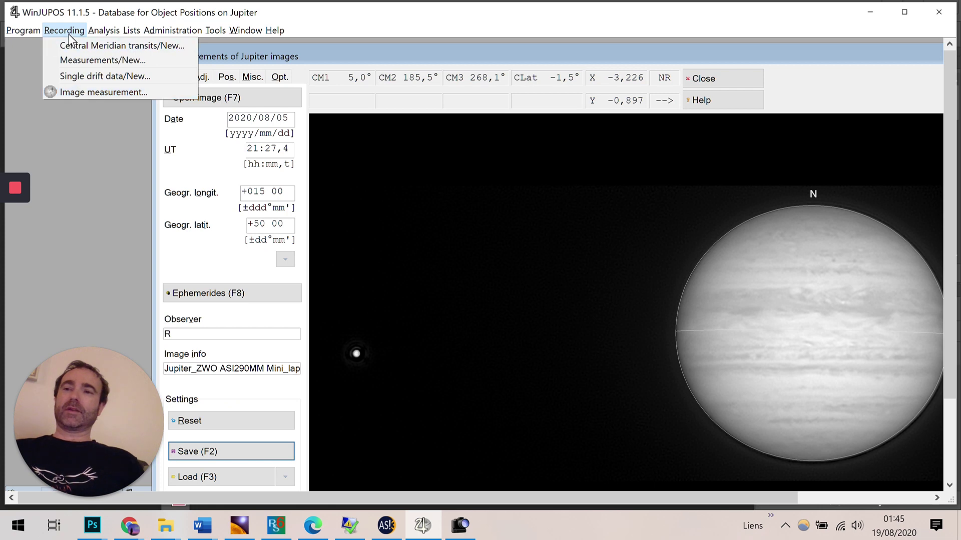
left_click(86, 93)
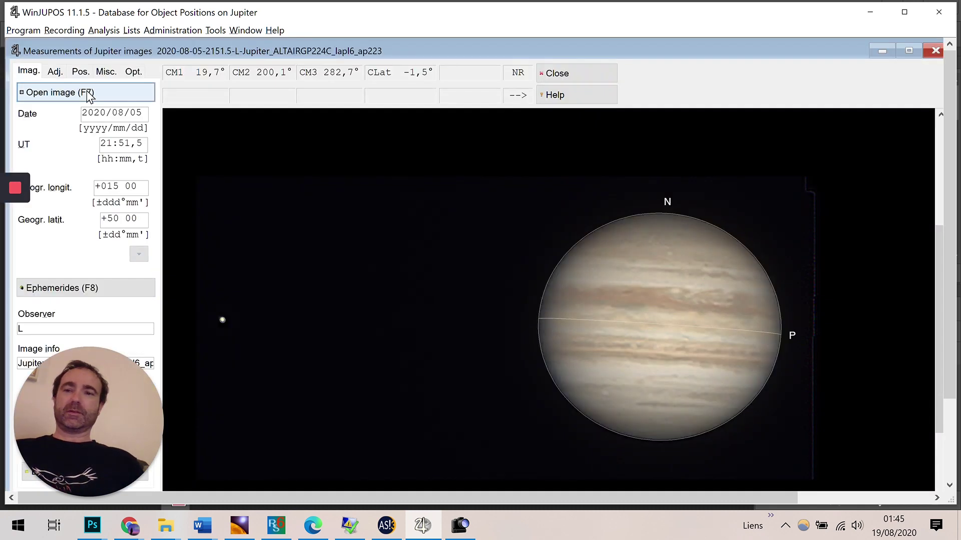
left_click(60, 94)
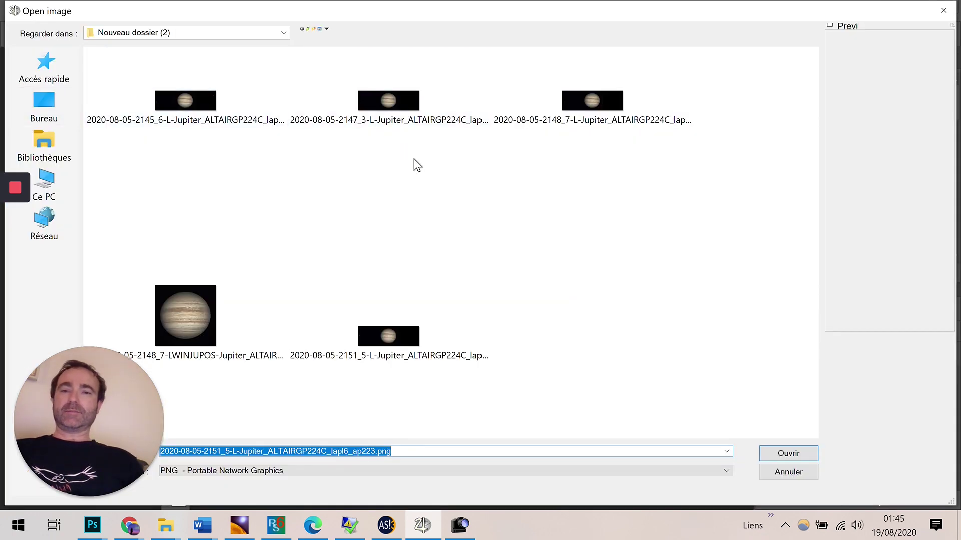
left_click(193, 102)
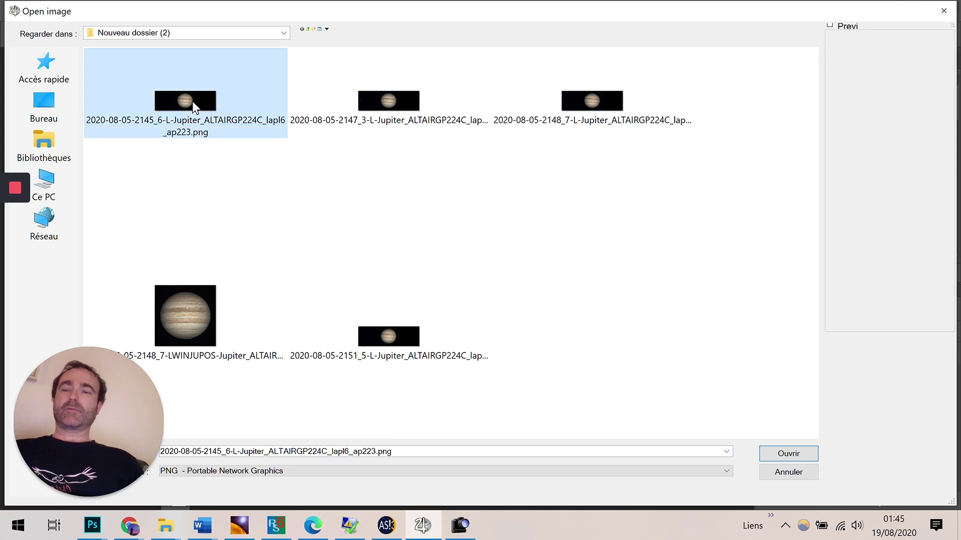
double_click(193, 101)
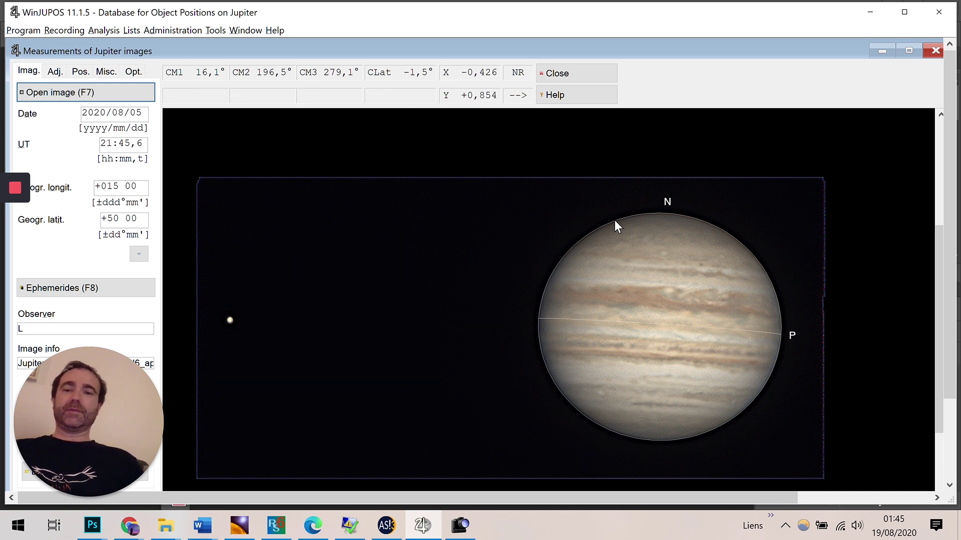
Step: Show the image adjustment settings and enlarge the outline frame well beyond Jupiter's disc
left_click(53, 71)
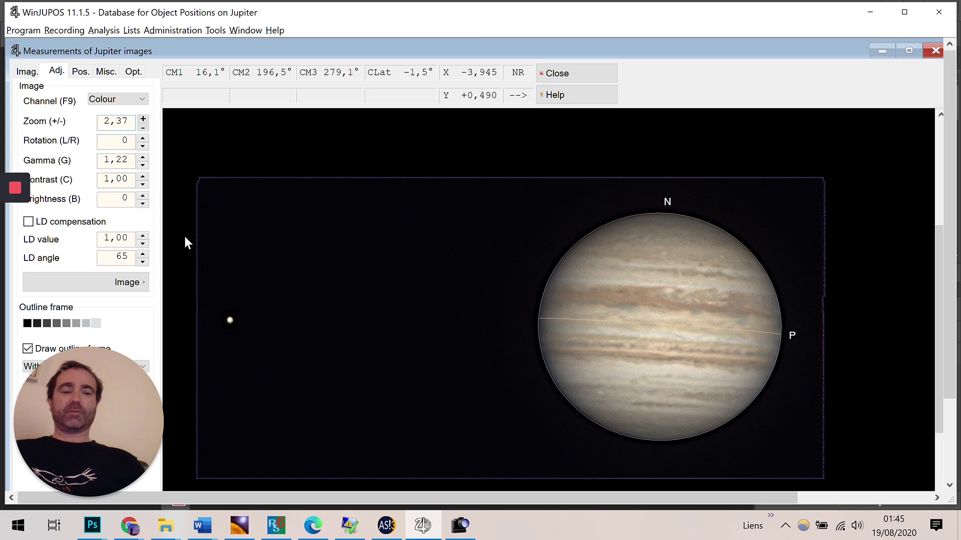
key("Page_Up")
key("Page_Up")
key("Page_Up")
key("Page_Up")
key("Page_Up")
key("Page_Up")
key("Page_Up")
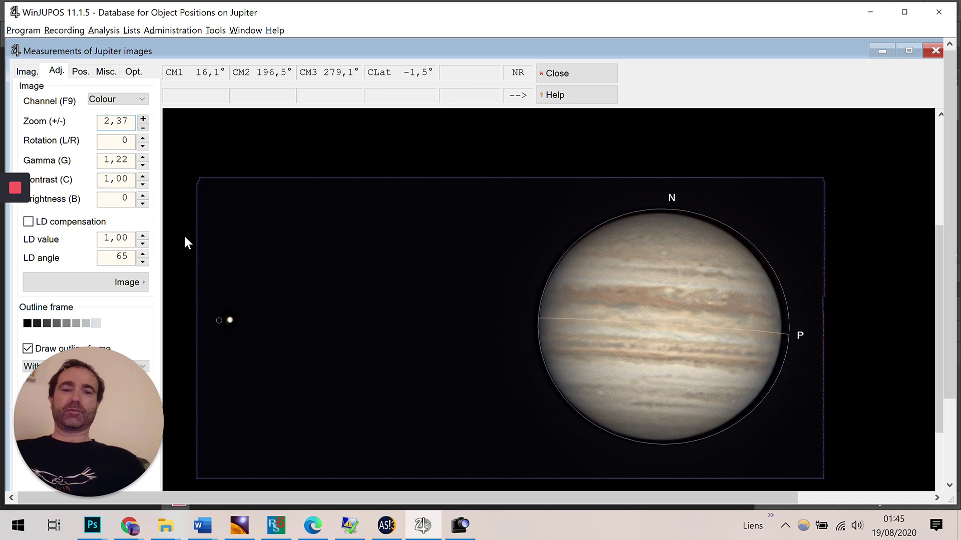
key("Page_Up")
key("Page_Up")
key("Page_Up")
key("Page_Up")
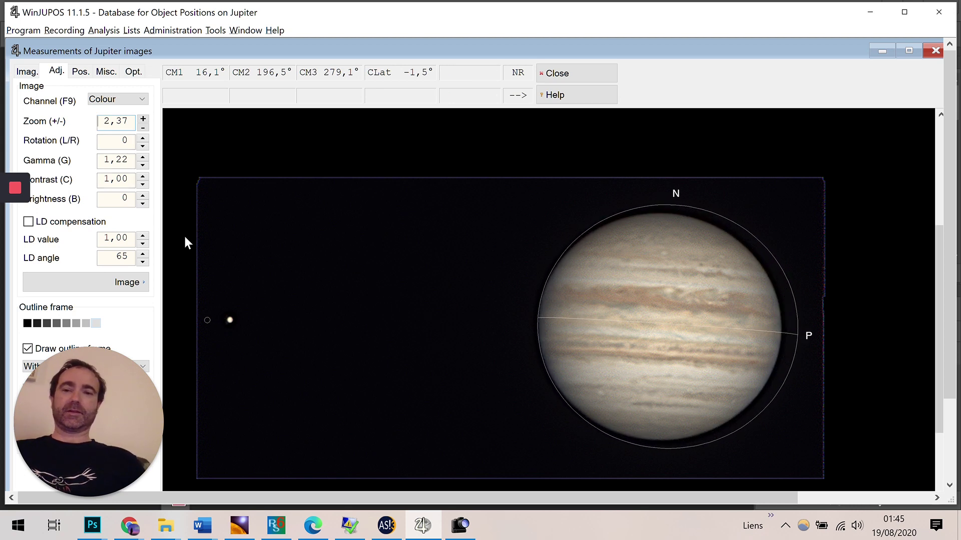
key("Page_Up")
key("Page_Up")
key("Page_Up")
key("Page_Up")
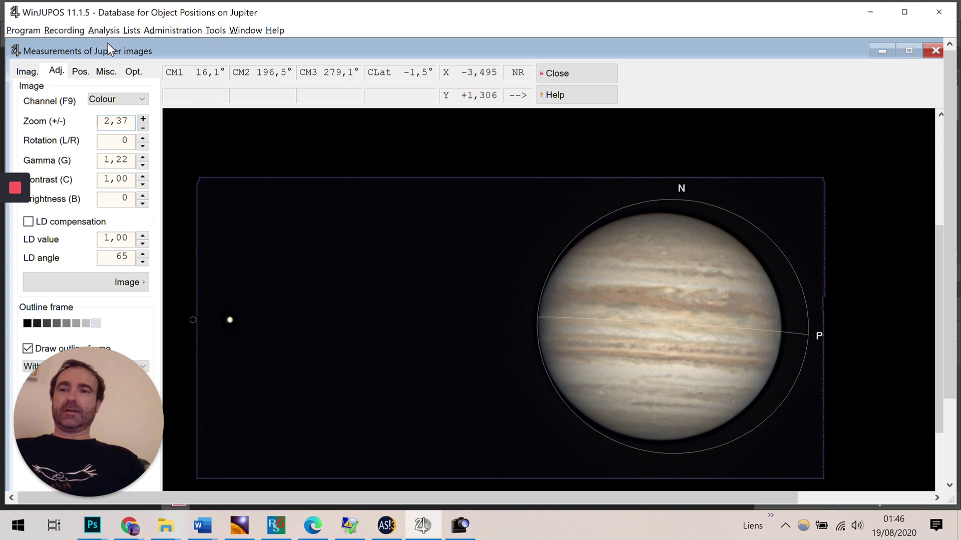
Step: Fit the outline frame to Jupiter's disc with automatic detection, shifting the measurement window to reach its options
left_click_drag(107, 43, 226, 38)
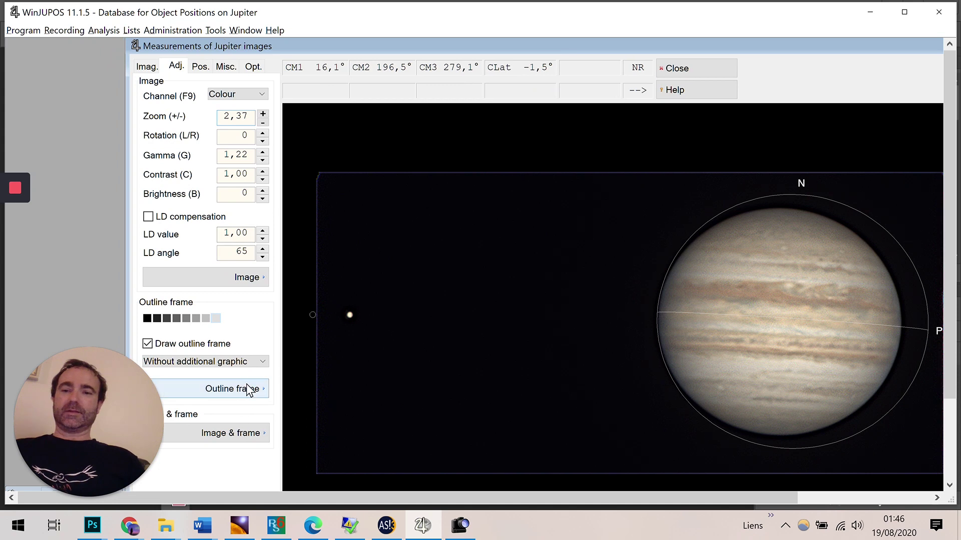
left_click(250, 389)
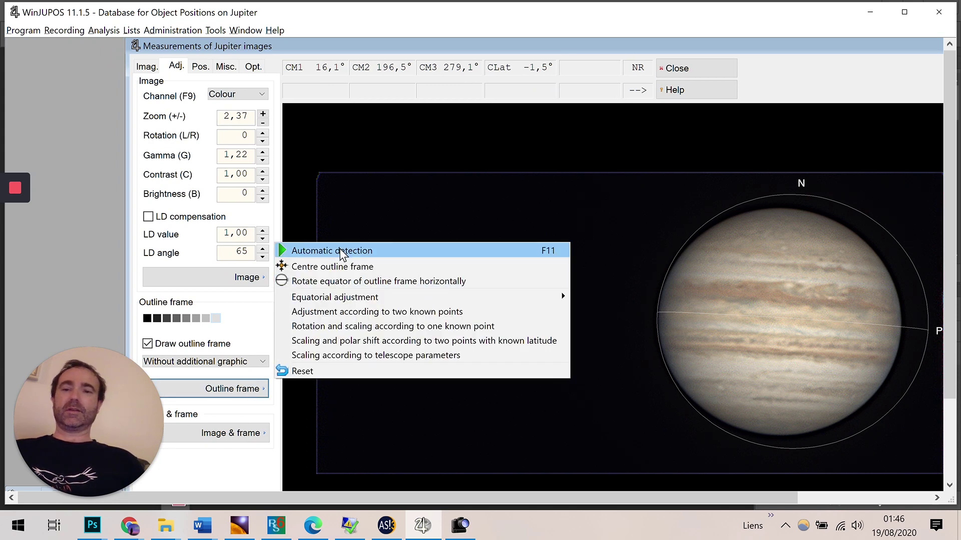
left_click_drag(385, 47, 292, 41)
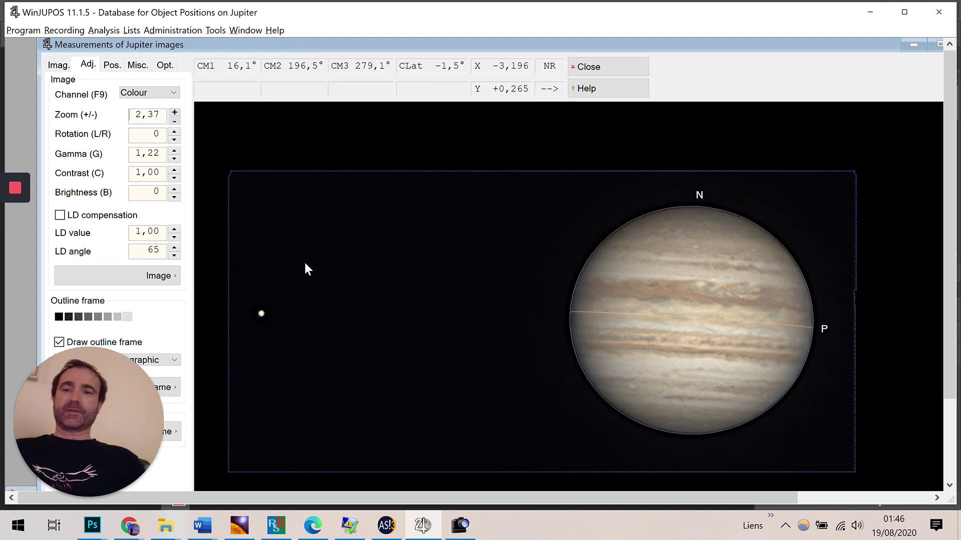
Step: Set the image gamma to 1,82 to brighten Jupiter's limb and the moon
left_click(174, 151)
left_click(174, 150)
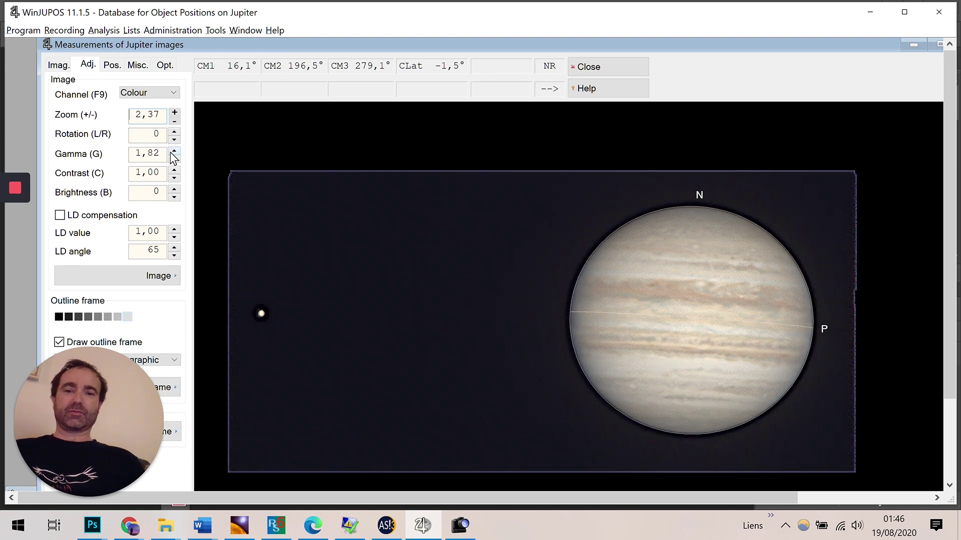
left_click(174, 150)
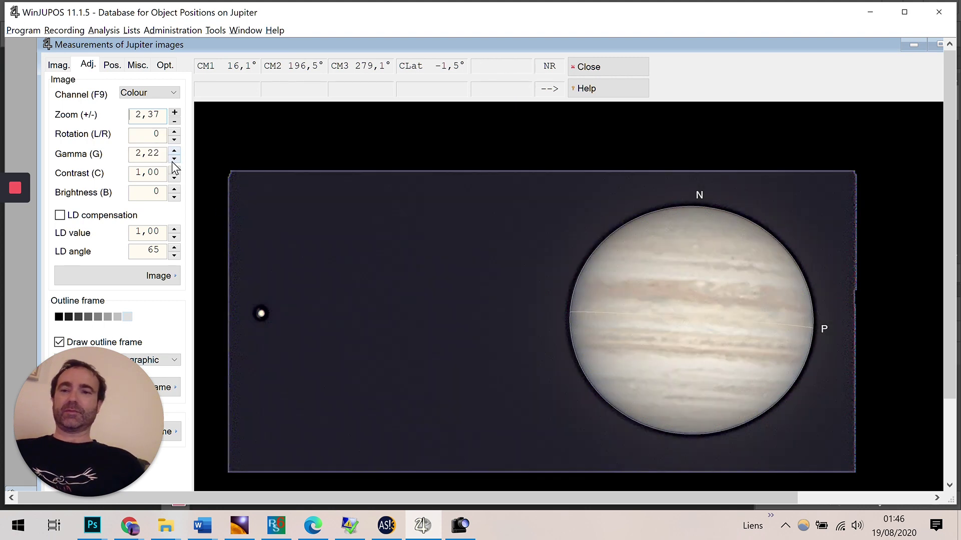
left_click(174, 159)
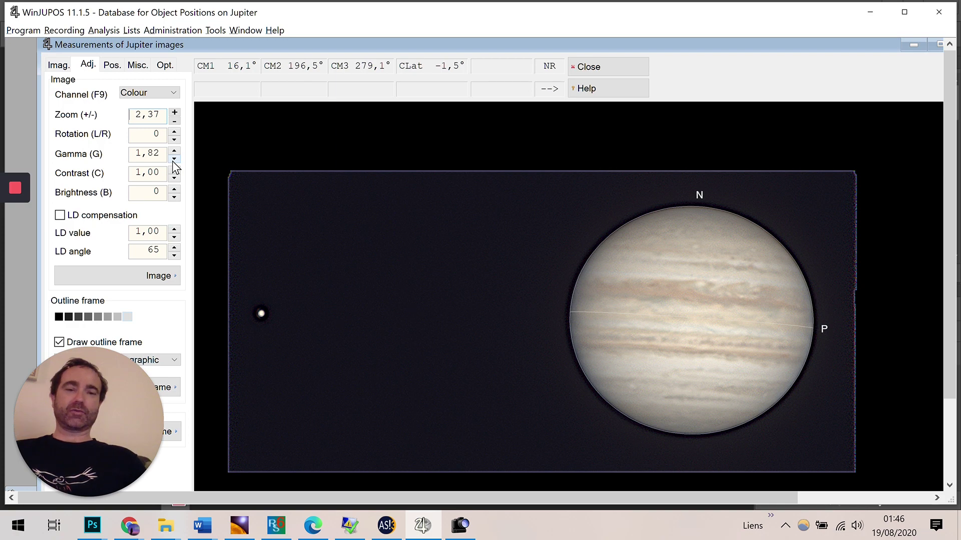
Step: Enlarge the outline frame past Jupiter's edge and shrink it back slightly
key("Page_Up")
key("Page_Up")
key("Page_Up")
key("Page_Up")
key("Page_Up")
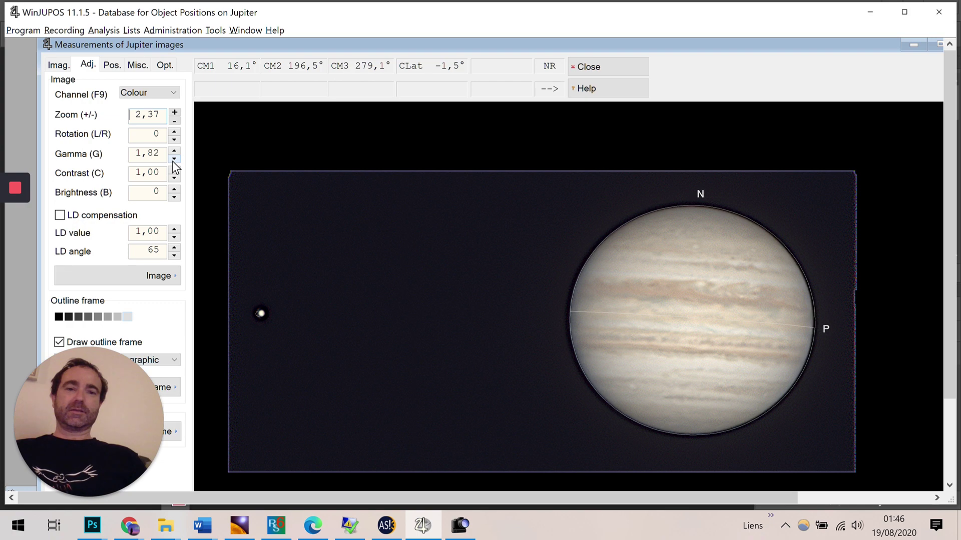
key("Page_Up")
key("Page_Up")
key("Page_Up")
key("Page_Up")
key("Page_Up")
key("Page_Up")
key("Page_Up")
key("Page_Up")
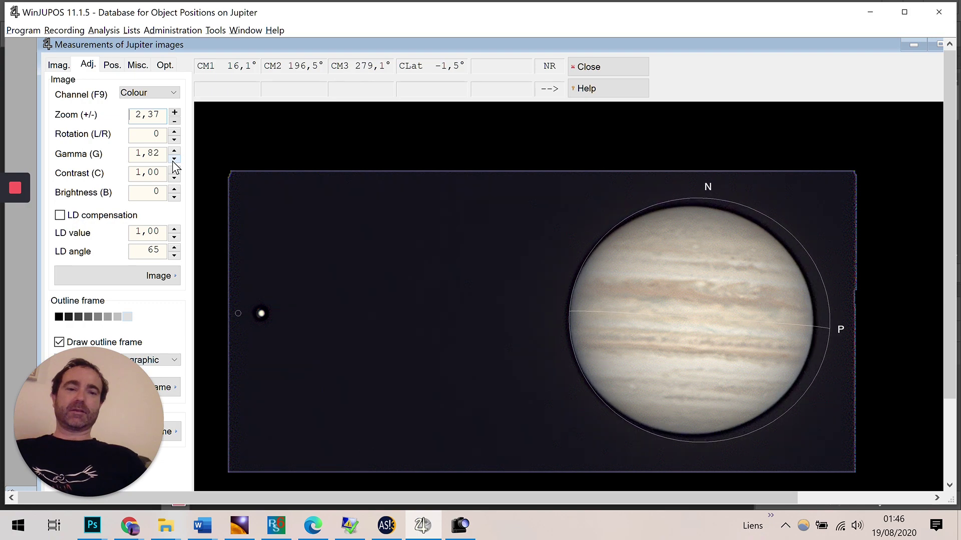
key("Page_Up")
key("Page_Up")
key("Page_Down")
key("Page_Down")
key("Page_Down")
key("Page_Down")
key("Page_Down")
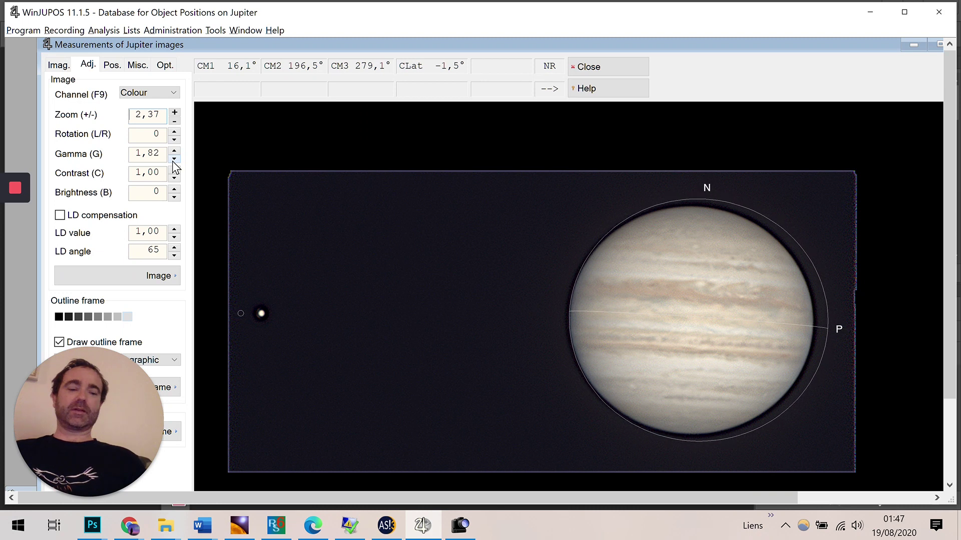
Step: Move the outline frame upward relative to Jupiter's disc
key("Up")
key("Up")
key("Up")
key("Up")
key("Up")
key("Up")
key("Up")
key("Up")
key("Up")
key("Up")
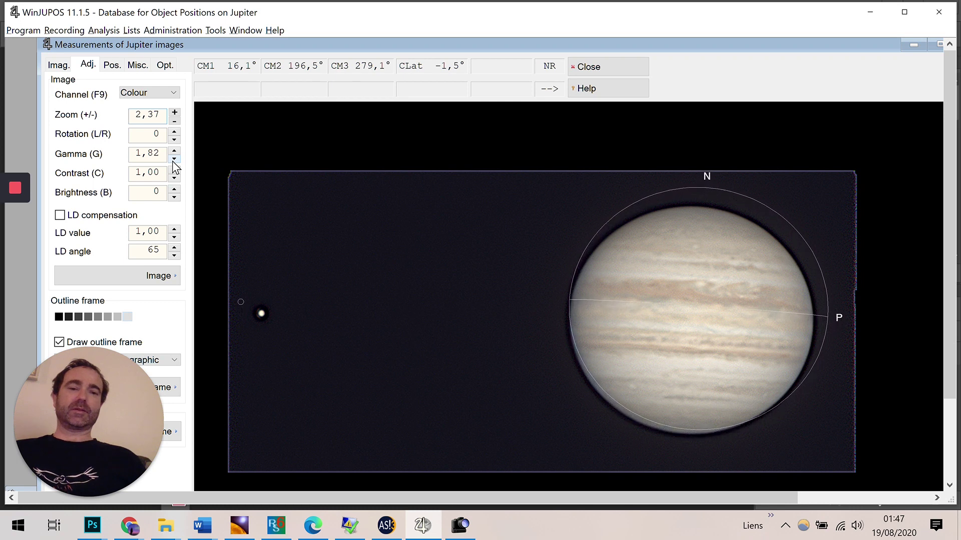
Step: Move the outline frame down until its moon marker is level with the moon
key("Down")
key("Down")
key("Down")
key("Down")
key("Down")
key("Down")
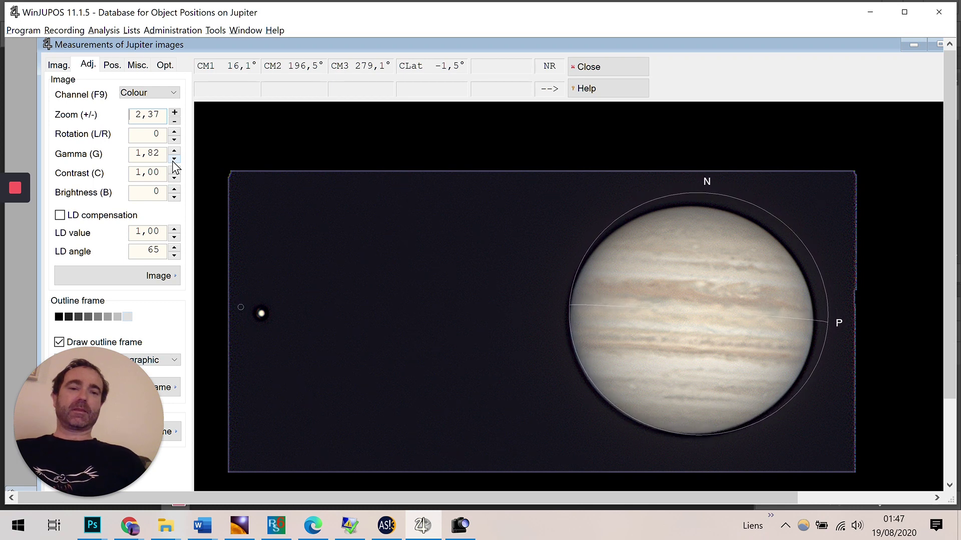
key("Down")
key("Down")
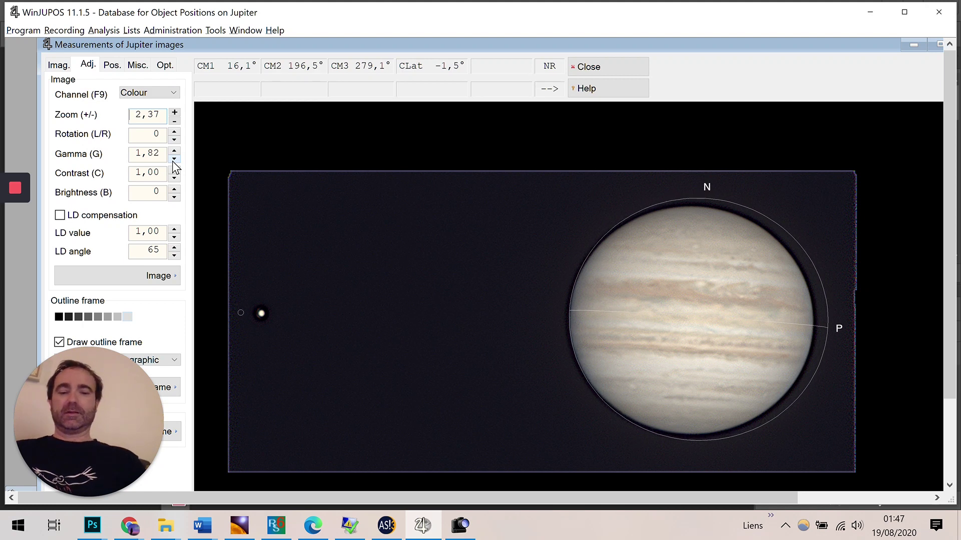
Step: Rotate the outline frame counterclockwise and back level with the moon, and shrink it to fit Jupiter's disc
key("Page_Up")
key("Page_Up")
key("Page_Up")
key("Page_Up")
key("Page_Up")
key("Page_Up")
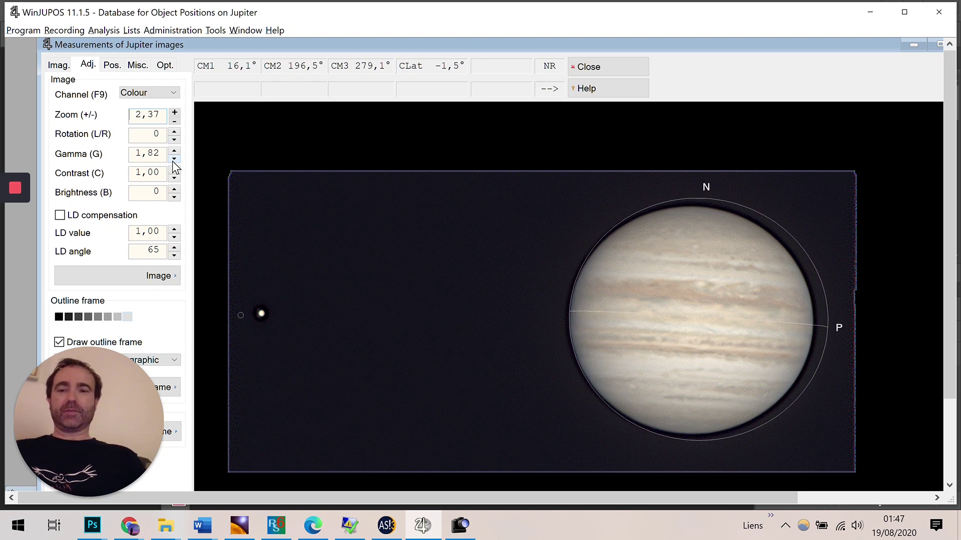
key("Page_Down")
key("Page_Down")
key("Page_Down")
key("Page_Down")
key("Page_Down")
key("Page_Down")
key("Page_Down")
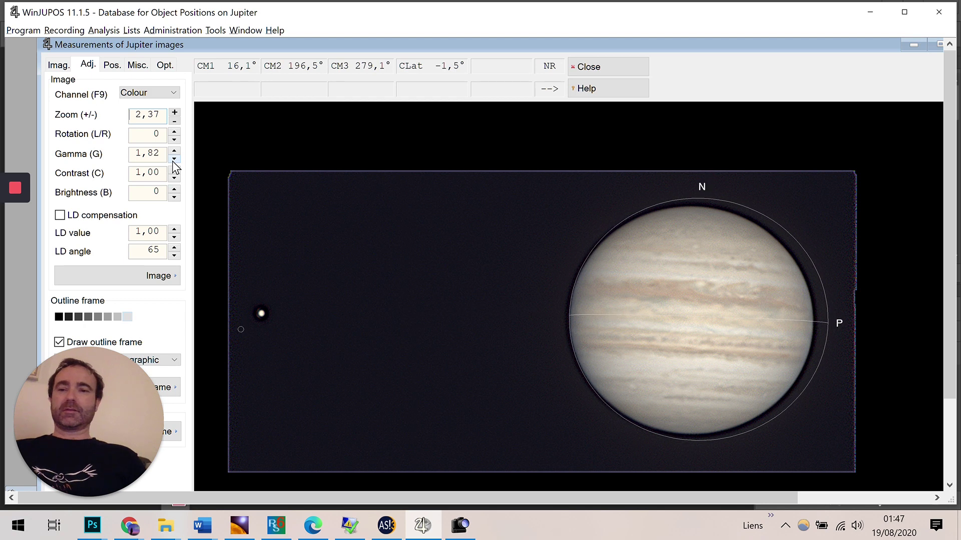
key("Page_Down")
key("Page_Down")
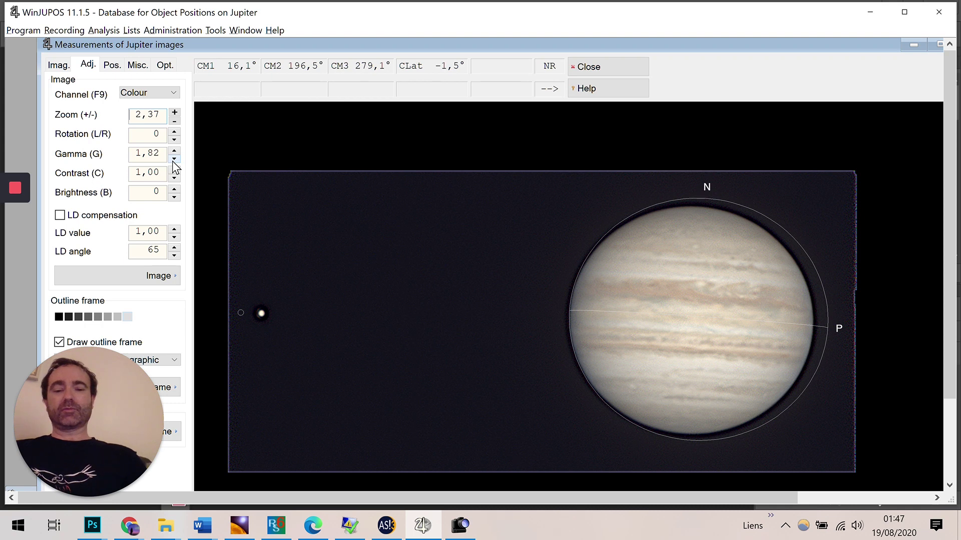
key("Page_Down")
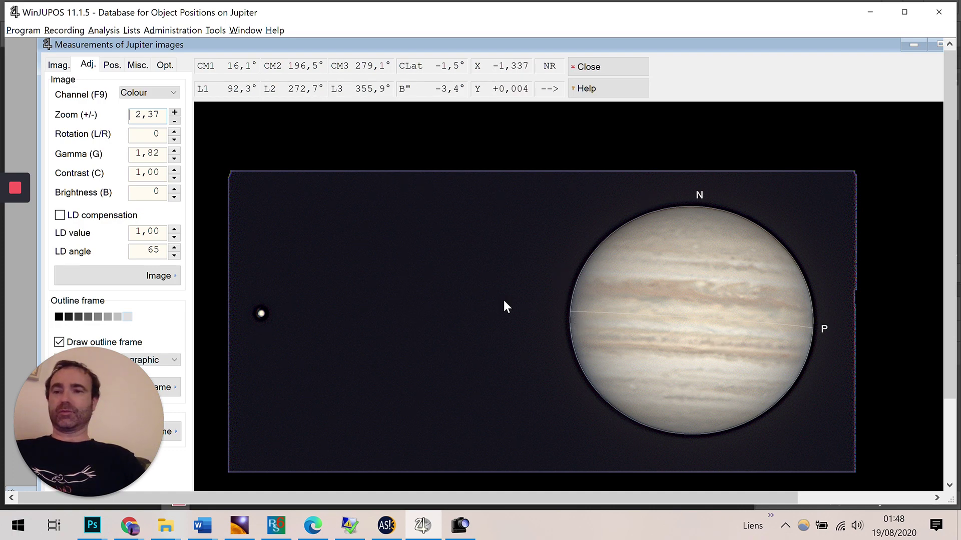
Step: Raise the image gamma to 5,99 to expose the faint edge of Jupiter's disc
left_click(174, 149)
left_click(173, 149)
left_click(174, 149)
left_click(174, 149)
left_click(174, 149)
left_click(174, 160)
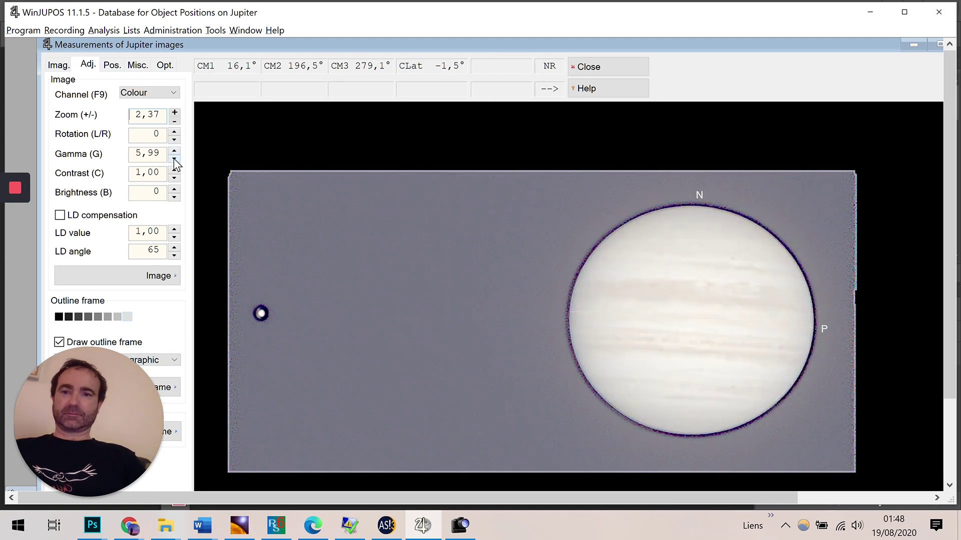
Step: Lower the image gamma to 1,49
left_click(174, 159)
left_click(174, 159)
left_click(174, 159)
left_click(175, 159)
left_click(174, 159)
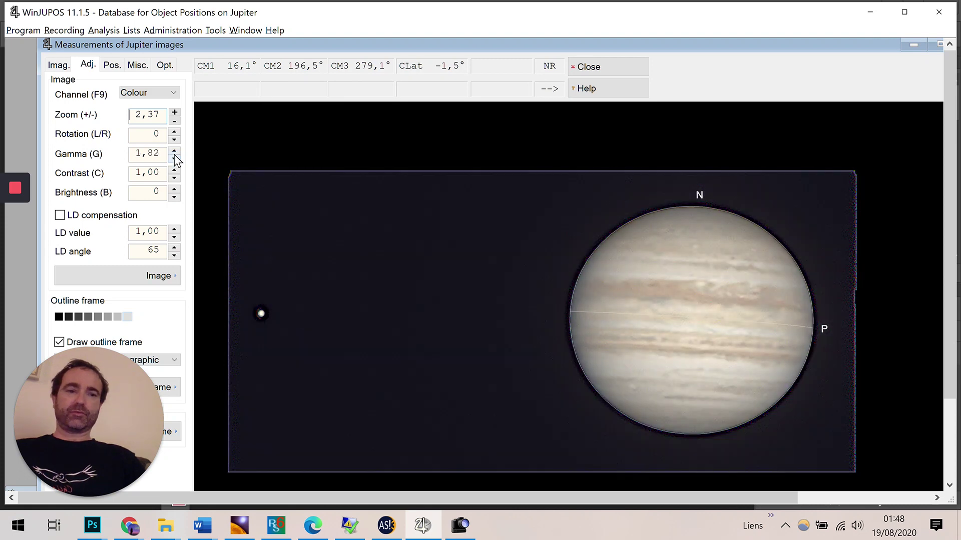
left_click(174, 159)
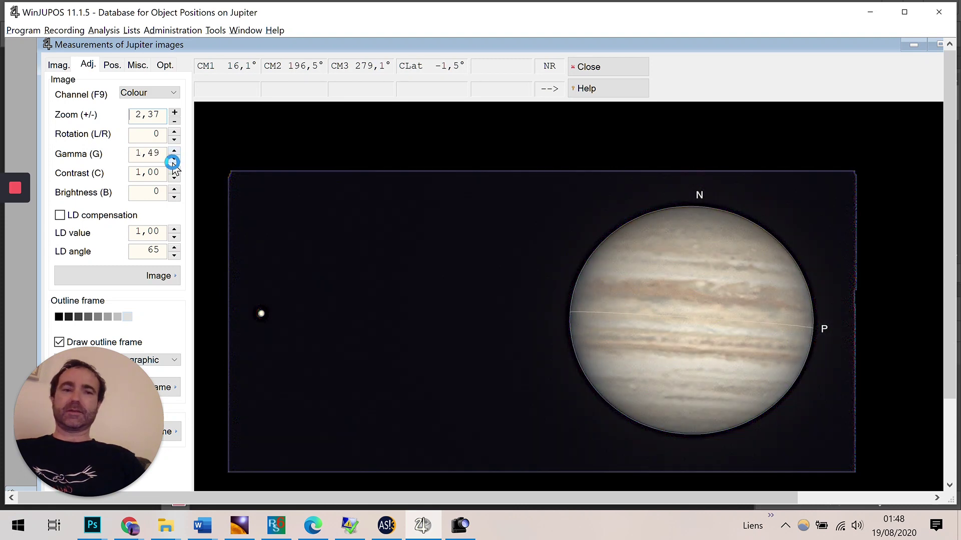
left_click(174, 159)
Step: Raise the image gamma again to 5,99 to inspect the edges of the disc and the moon
left_click(174, 150)
left_click(174, 151)
left_click(174, 151)
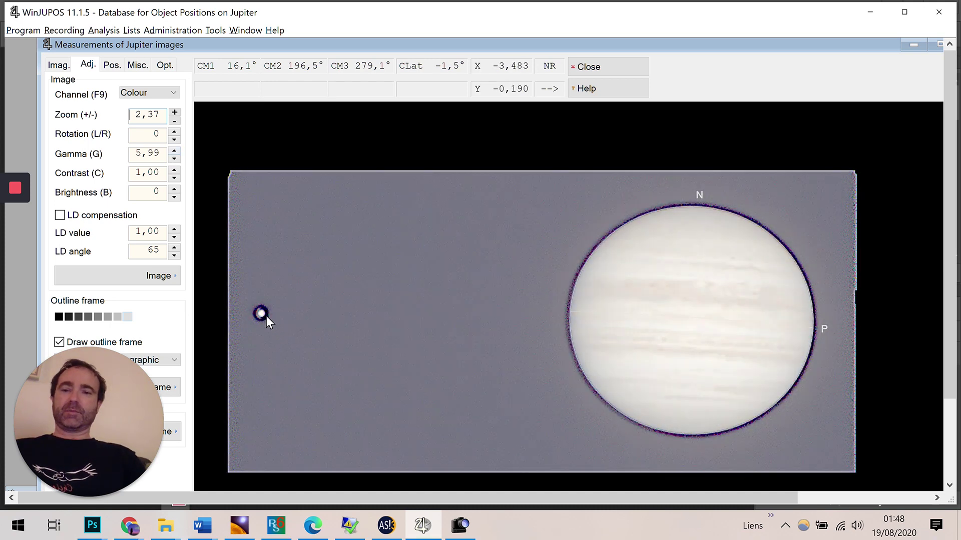
Step: Change the outline frame's colour to the second-darkest shade, shifting the measurement window to reach the colour swatches
left_click_drag(145, 43, 215, 40)
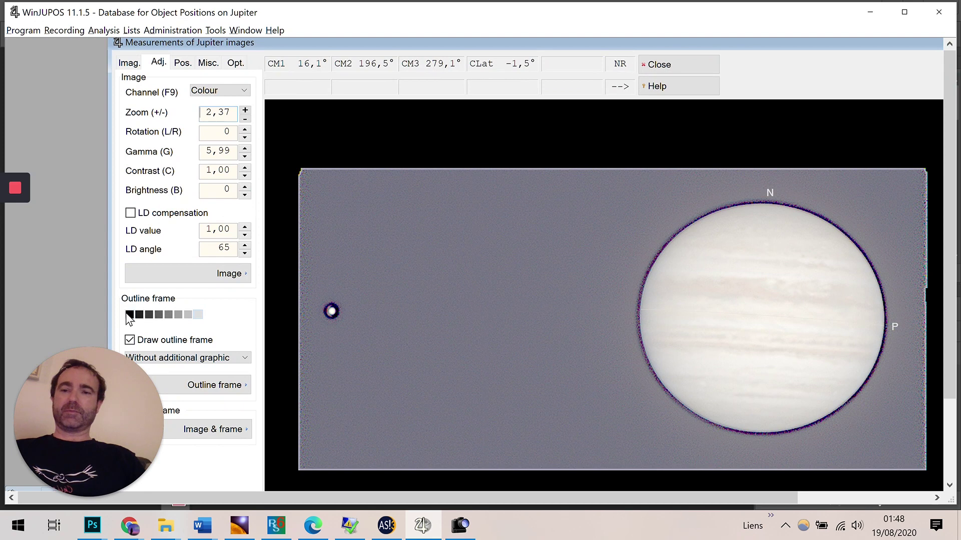
left_click(138, 315)
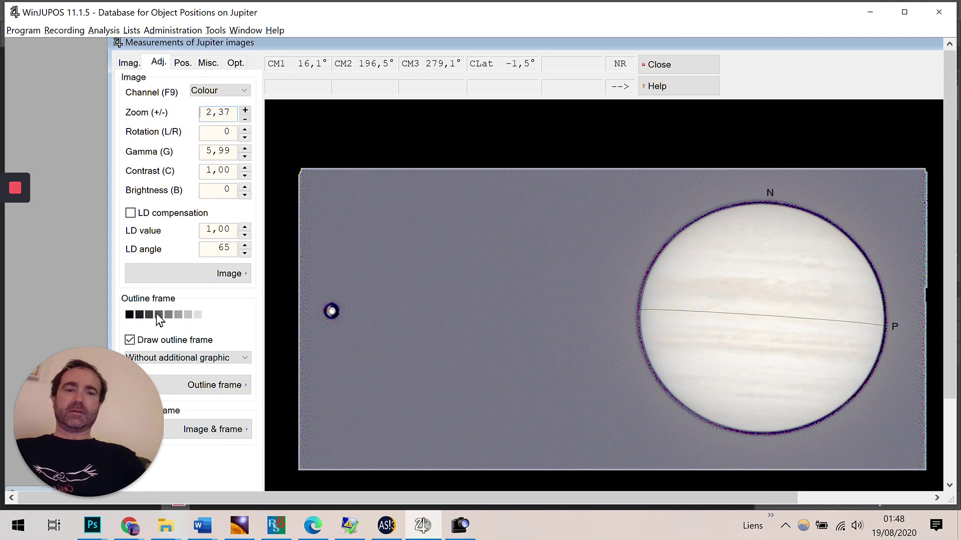
Step: Reduce the image gamma to 1,82 with the dark outline frame in place
left_click(245, 156)
left_click(244, 157)
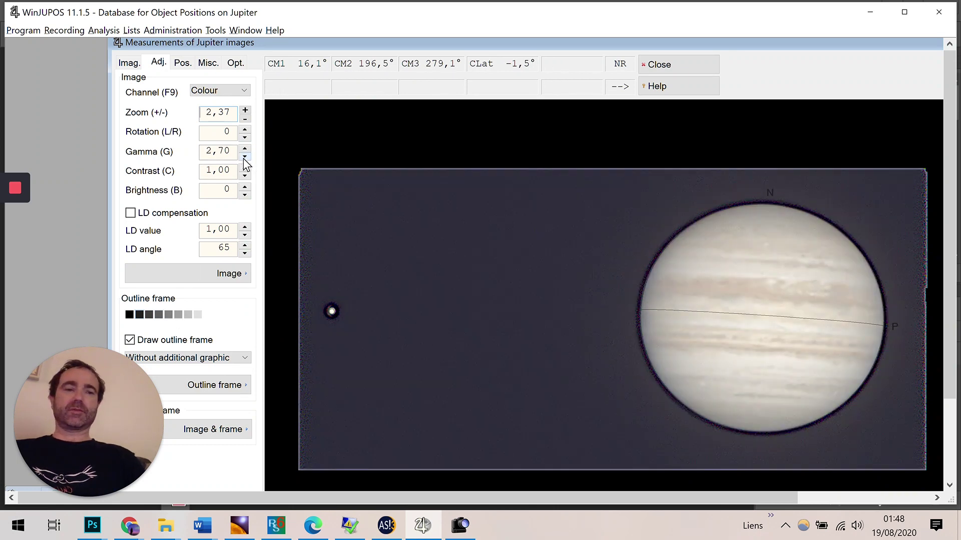
left_click(245, 156)
left_click(244, 157)
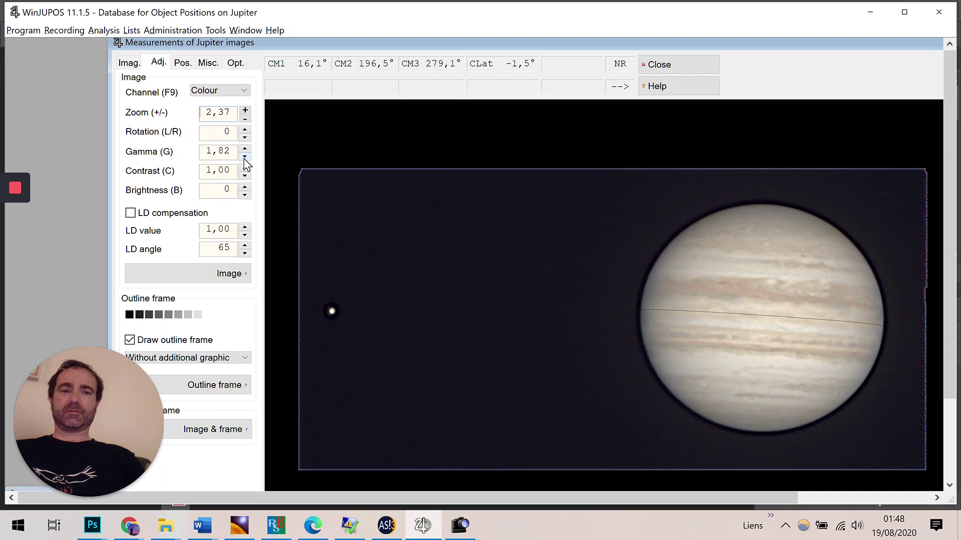
Step: Raise the image gamma to 2,22 and change the outline frame's colour to the lightest shade
left_click(245, 149)
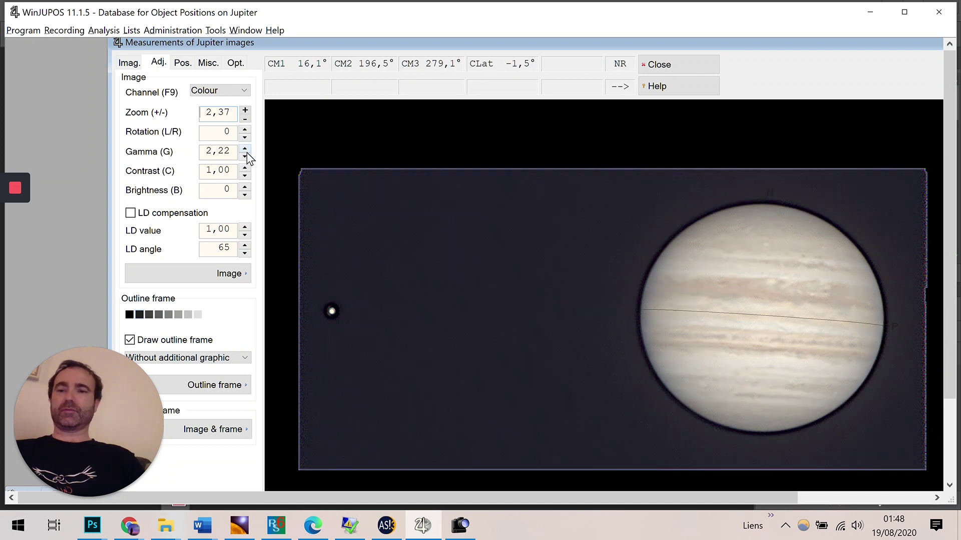
left_click(155, 315)
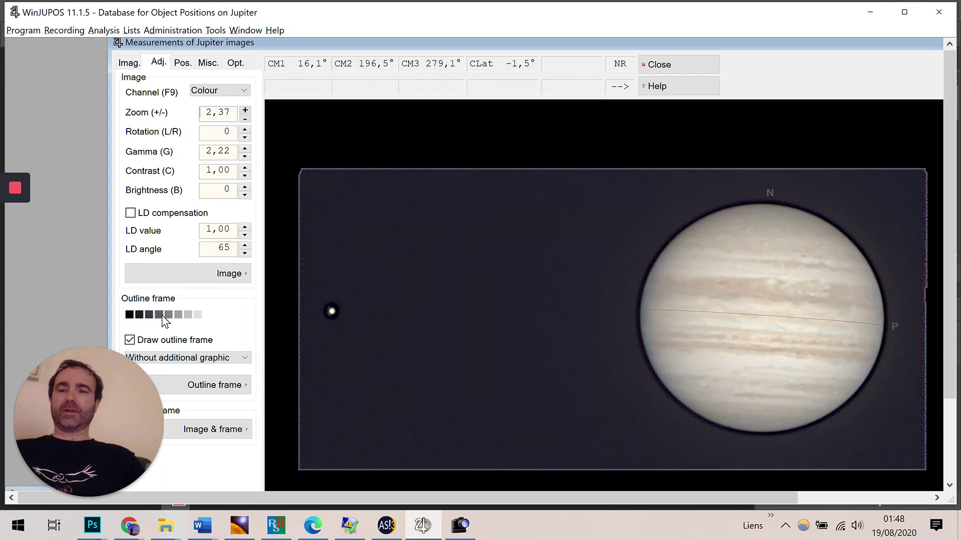
left_click(168, 315)
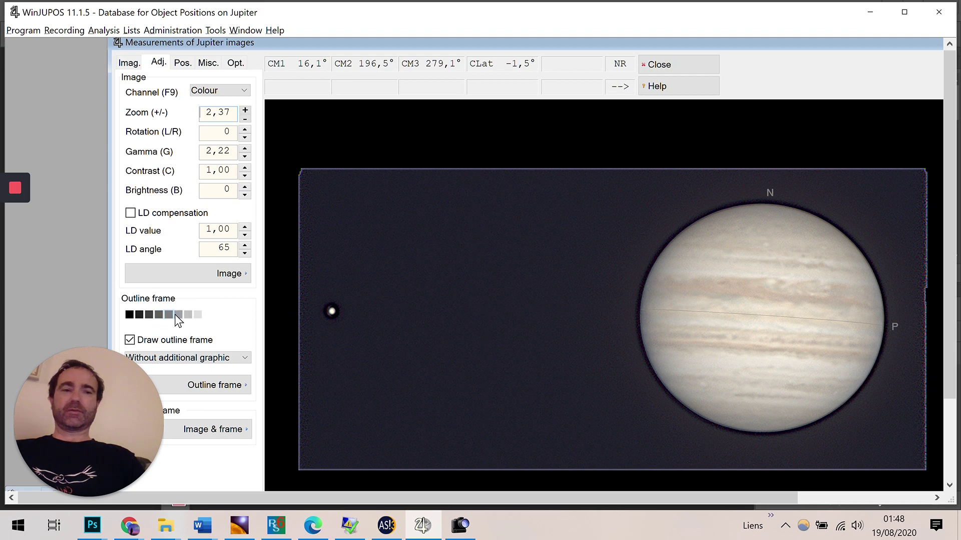
left_click(188, 314)
left_click(197, 314)
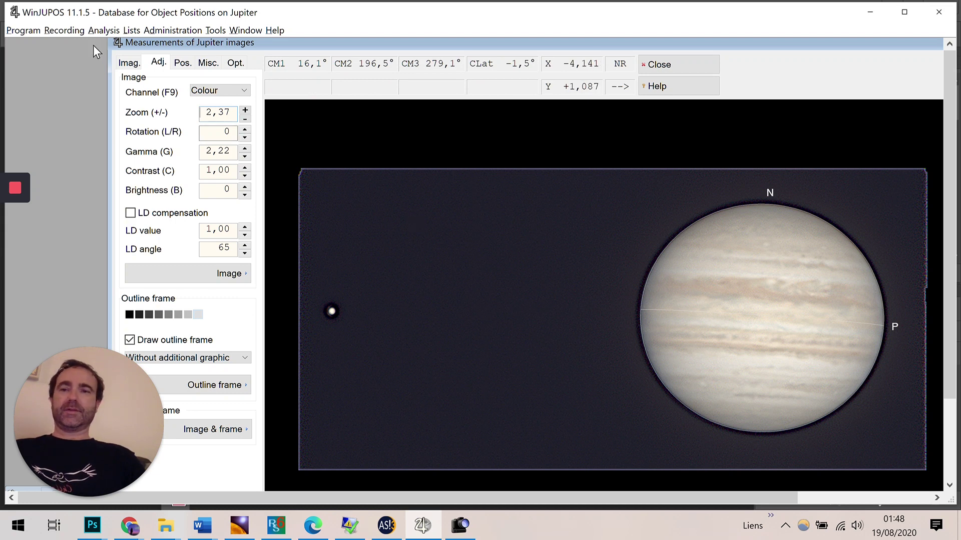
left_click(129, 63)
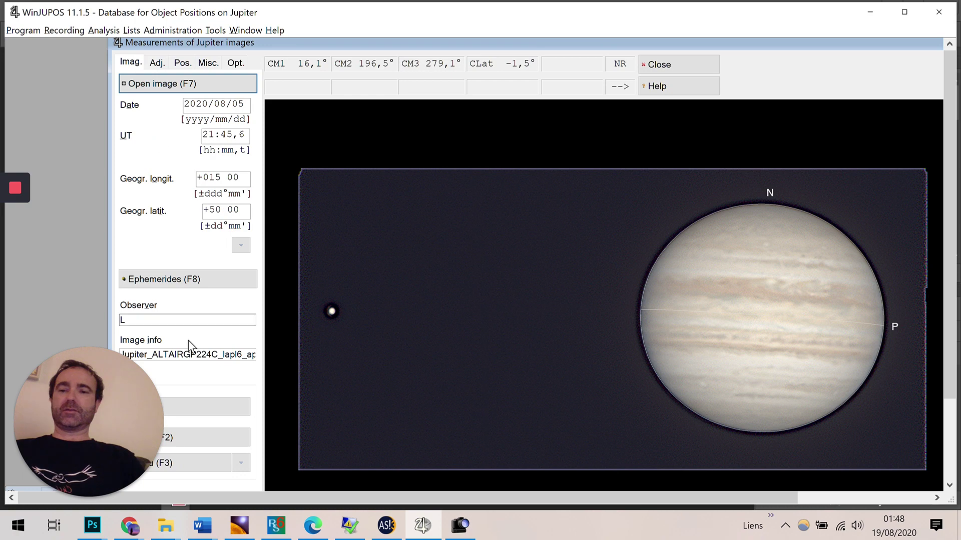
left_click(203, 438)
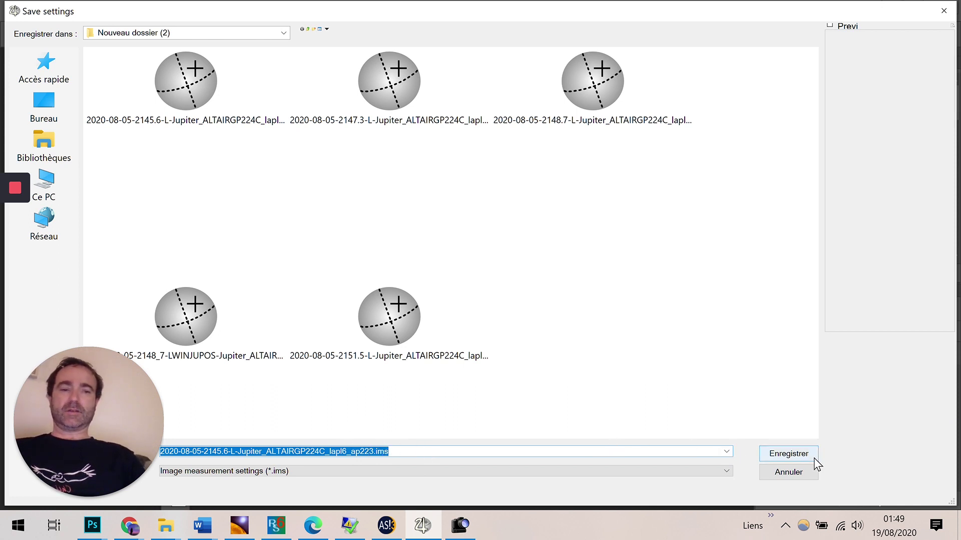
left_click(775, 472)
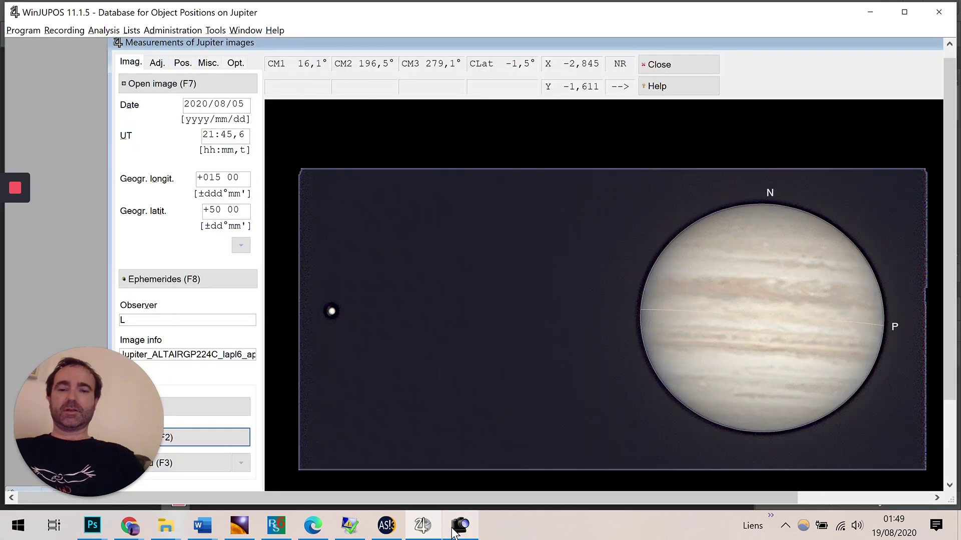
Step: Switch to ACDSee and open the first Jupiter PNG image in the Nouveau dossier (2) folder full screen
left_click(458, 530)
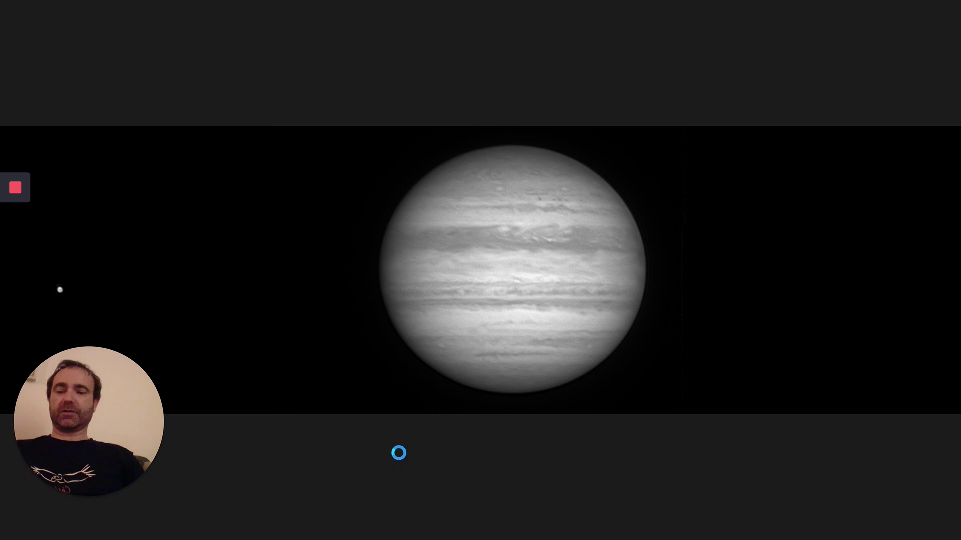
key("Escape")
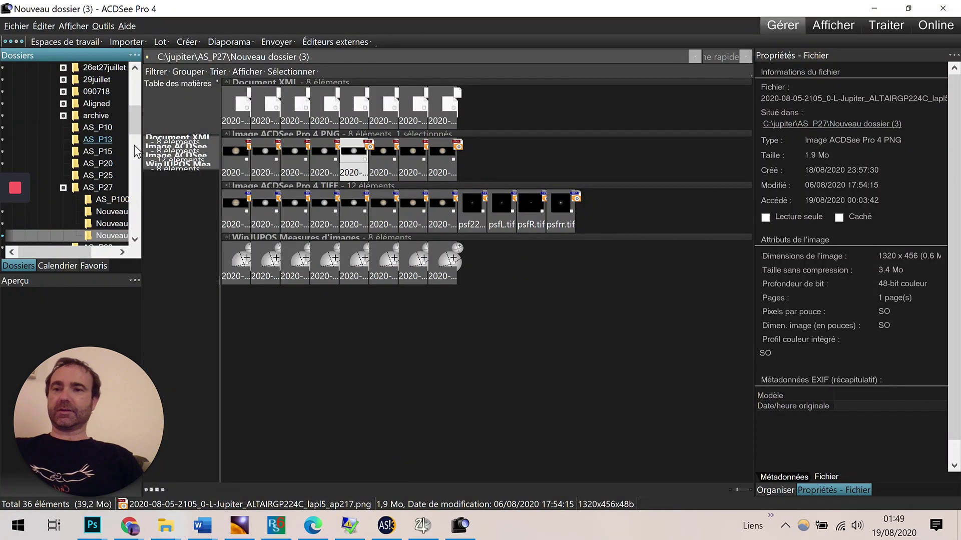
left_click(118, 224)
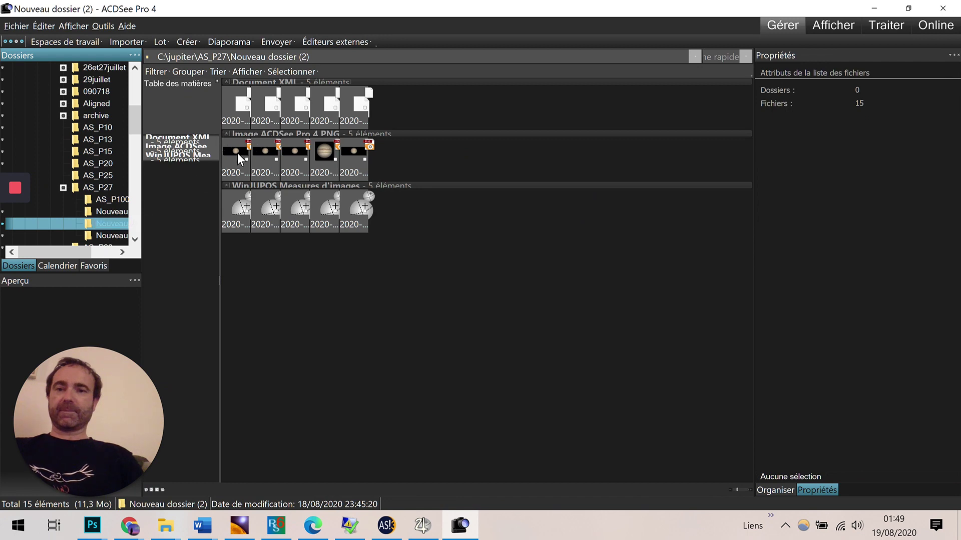
double_click(231, 153)
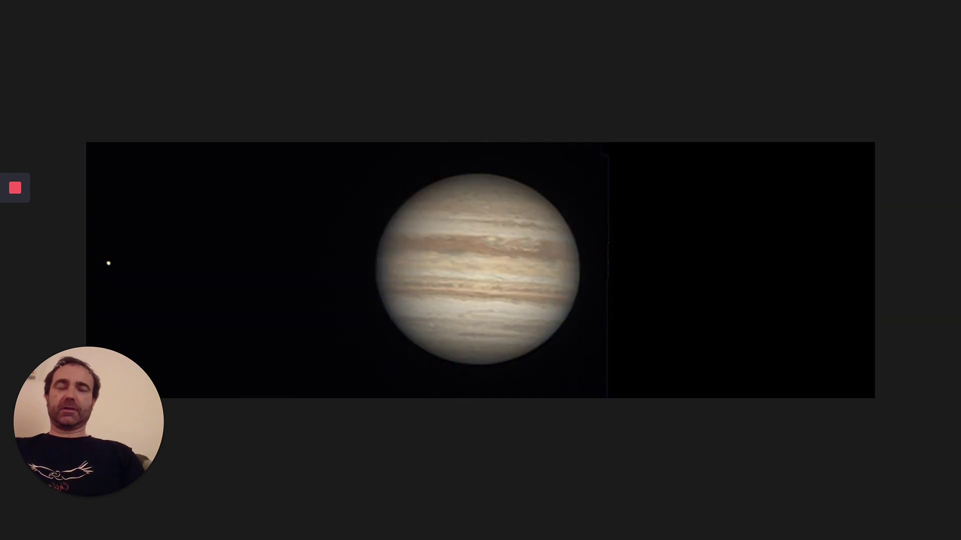
scroll(653, 270, "up", 1)
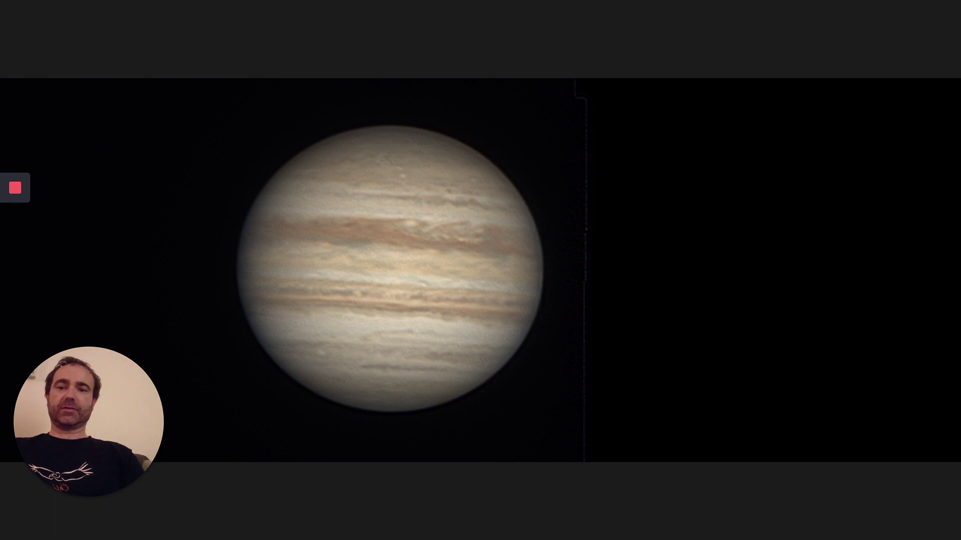
Step: Step repeatedly through the Jupiter images in the folder to compare the disc's position and surface detail between captures
key("Right")
key("Right")
key("Right")
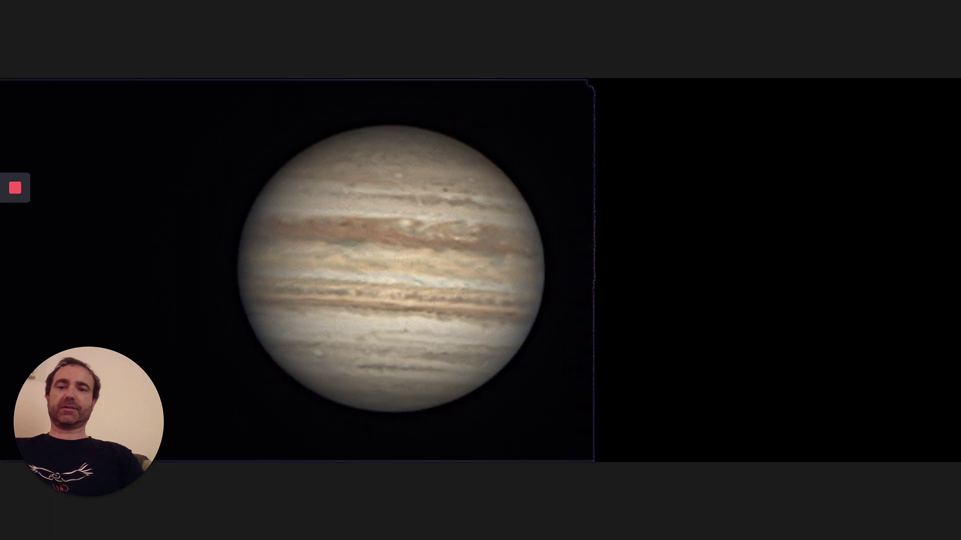
key("Right")
key("Right")
key("Right")
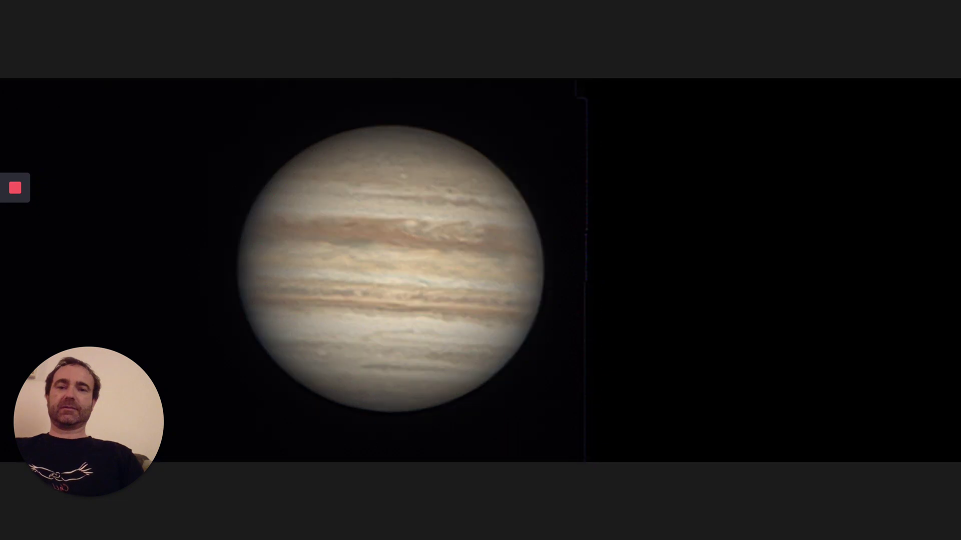
key("Right")
key("Right")
key("Right")
key("Right")
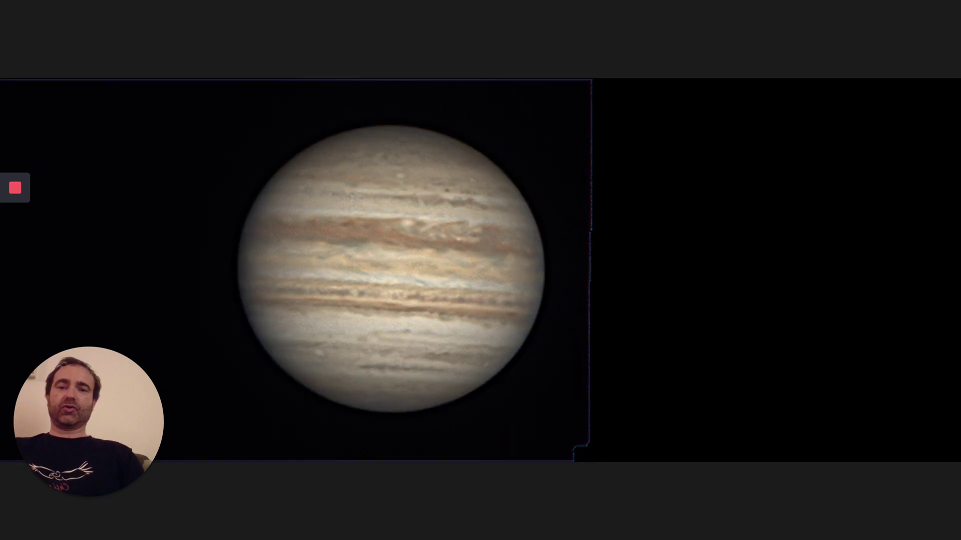
key("Right")
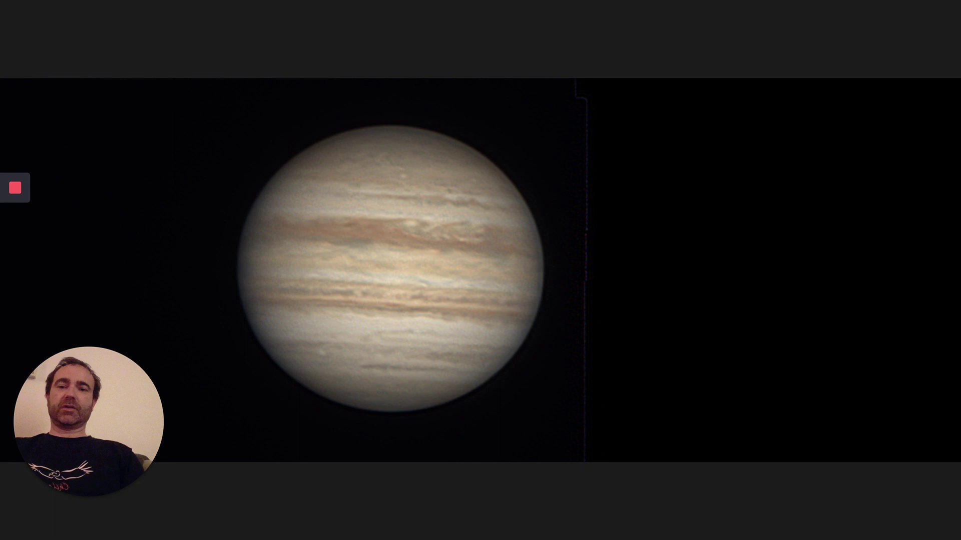
key("Right")
key("Right")
key("Right")
key("Right")
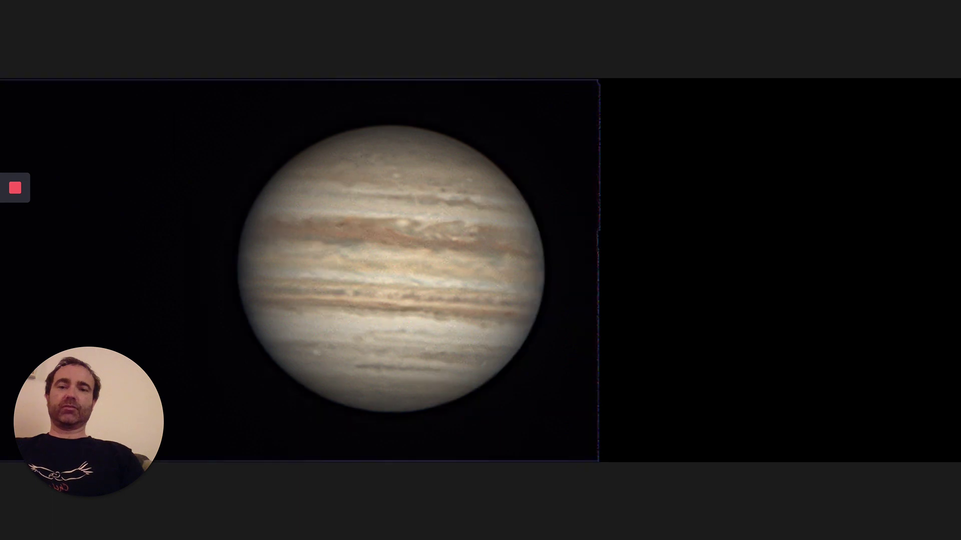
key("Right")
key("Right")
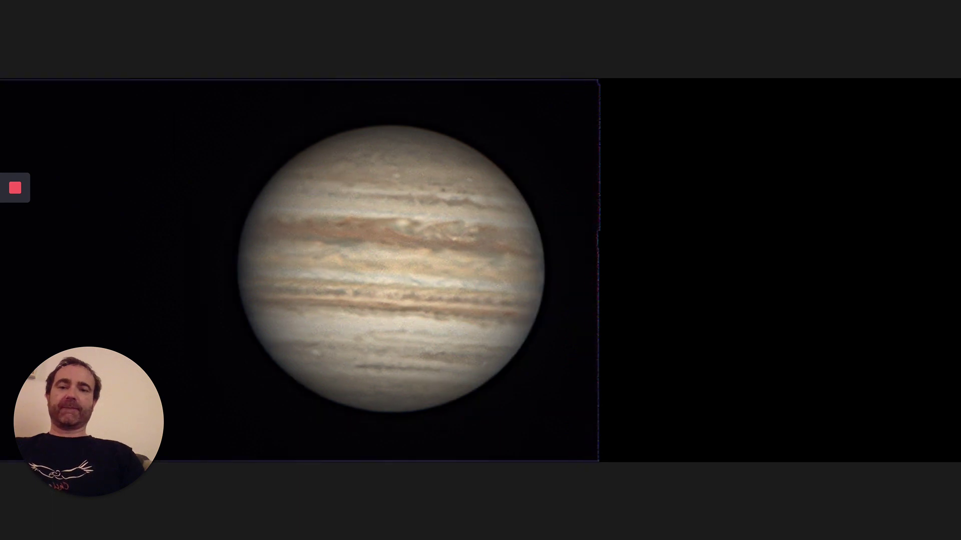
key("Right")
key("Right")
key("Right")
key("Right")
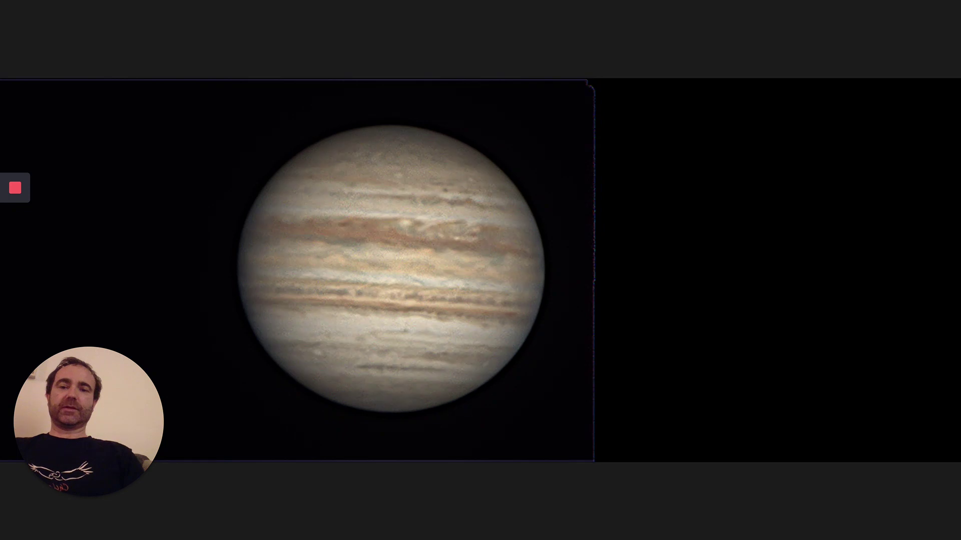
key("Right")
key("Right")
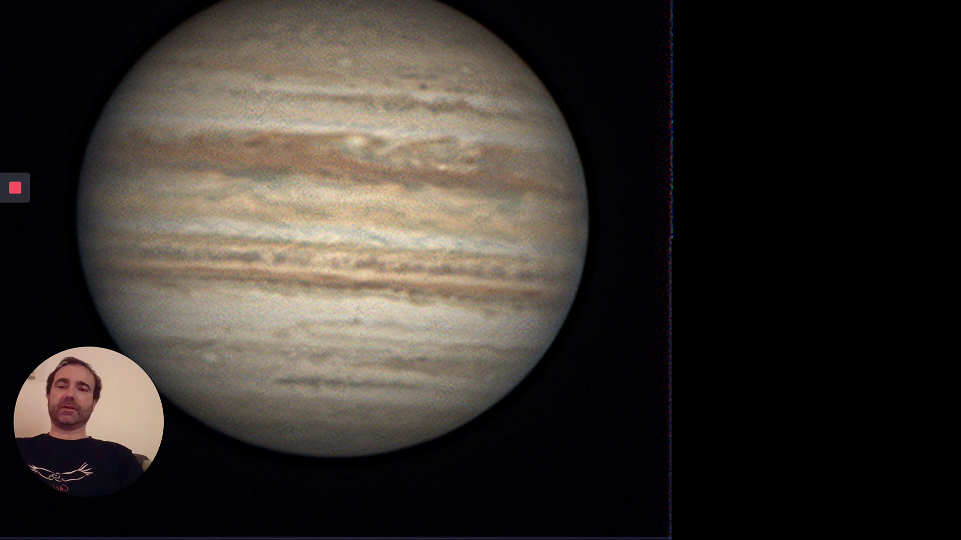
Step: Switch back to WinJUPOS and open the De-rotation of images tool
key("alt+Tab")
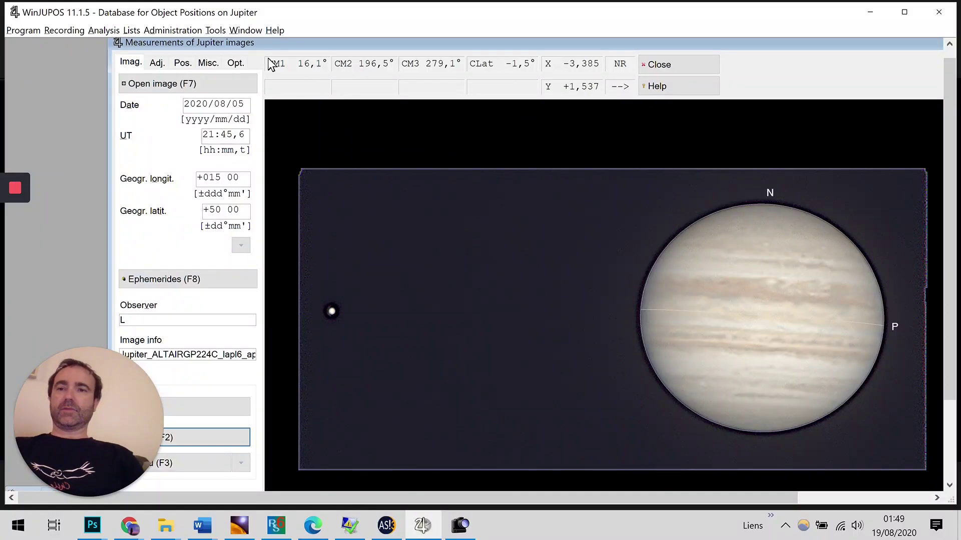
left_click(208, 31)
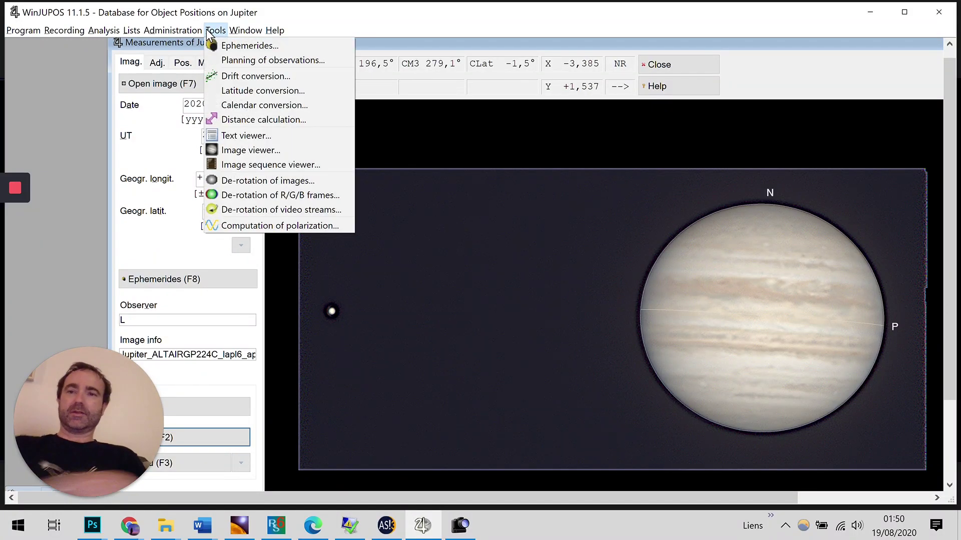
left_click(270, 180)
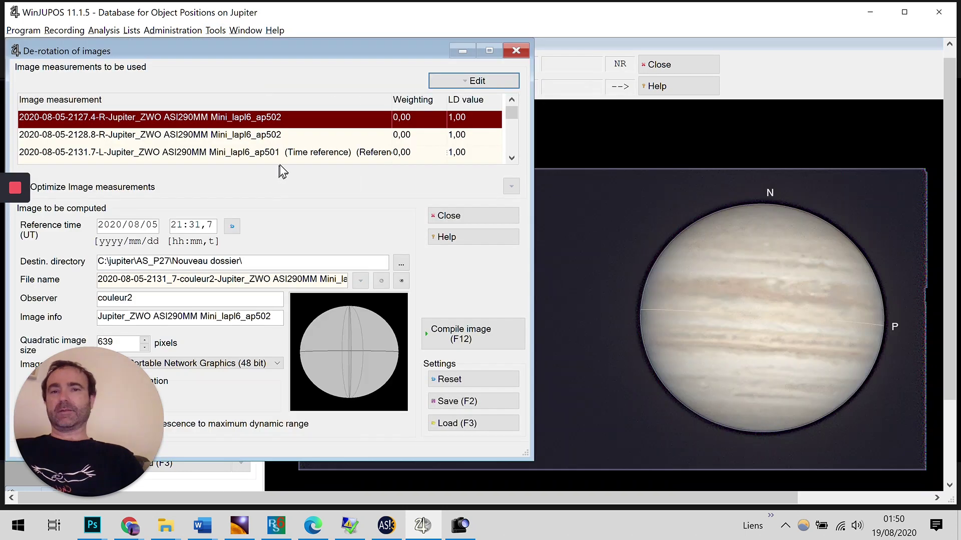
left_click(215, 31)
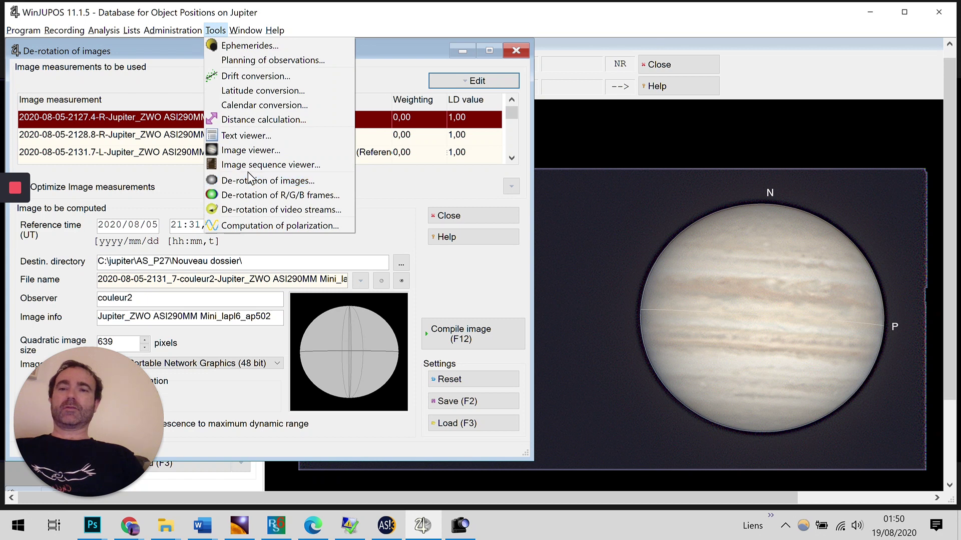
left_click(398, 50)
Step: Remove all existing image measurements from the de-rotation list
left_click(456, 83)
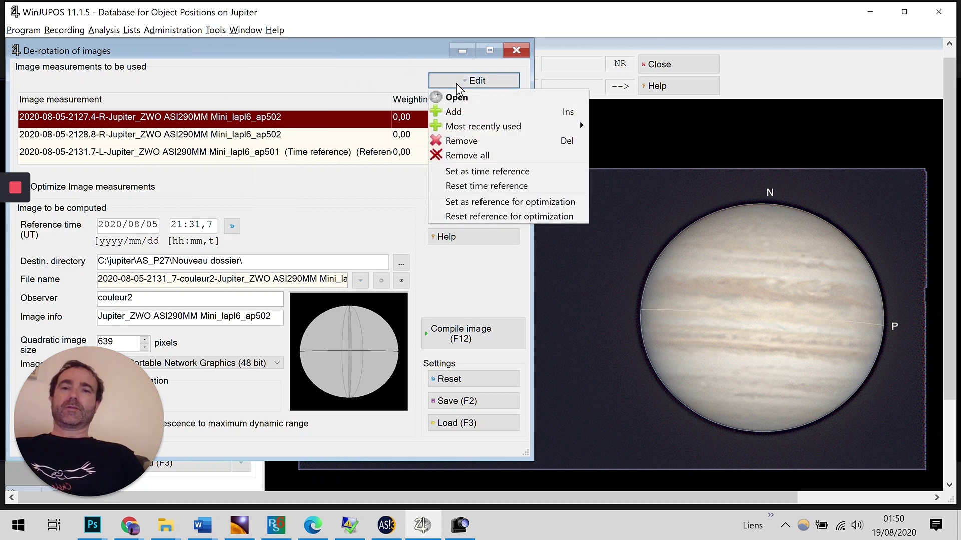
left_click(475, 156)
left_click(434, 304)
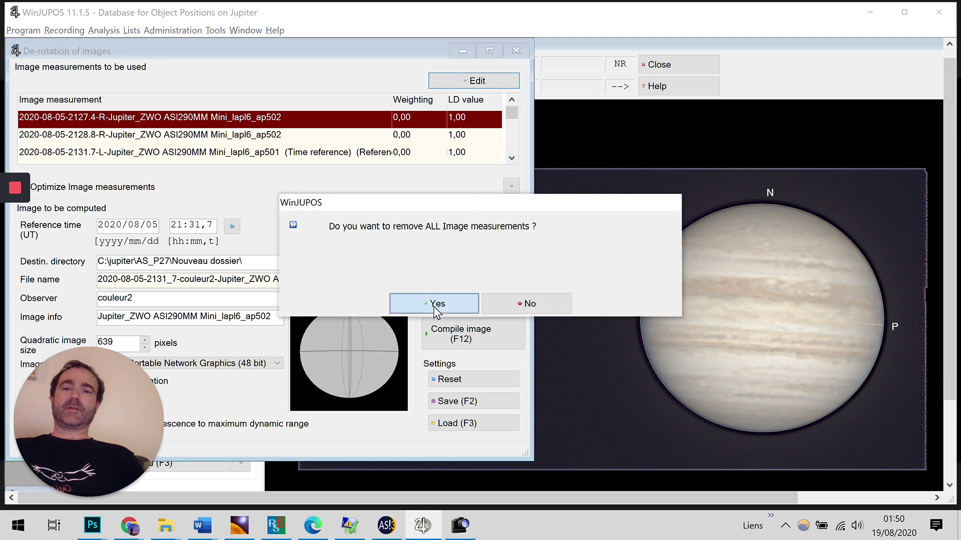
Step: Add the 2145.6, 2147.3, 2148.7 and 2151.5 L-Jupiter_ALTAIRGP224C measurements from AS_P27\Nouveau dossier (2) to the de-rotation
left_click(455, 83)
left_click(461, 115)
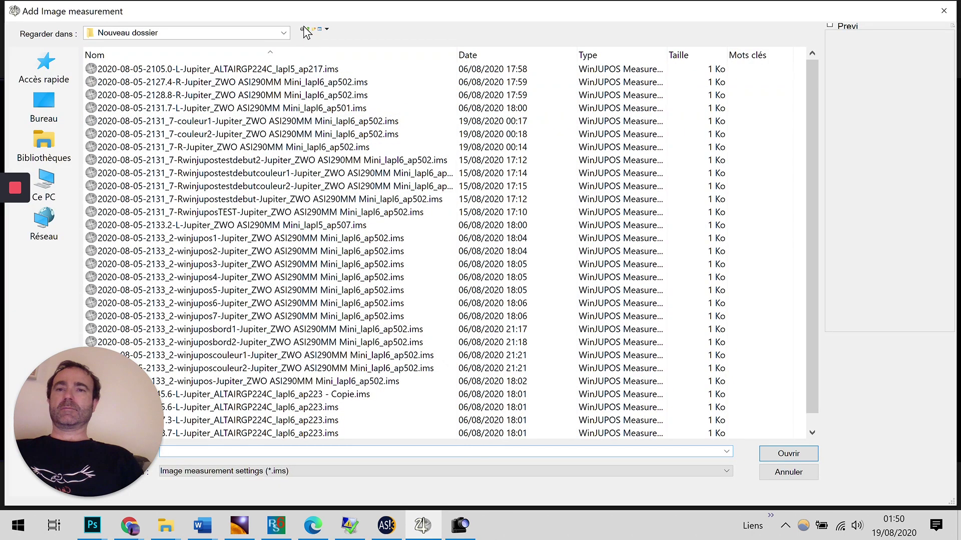
left_click(307, 29)
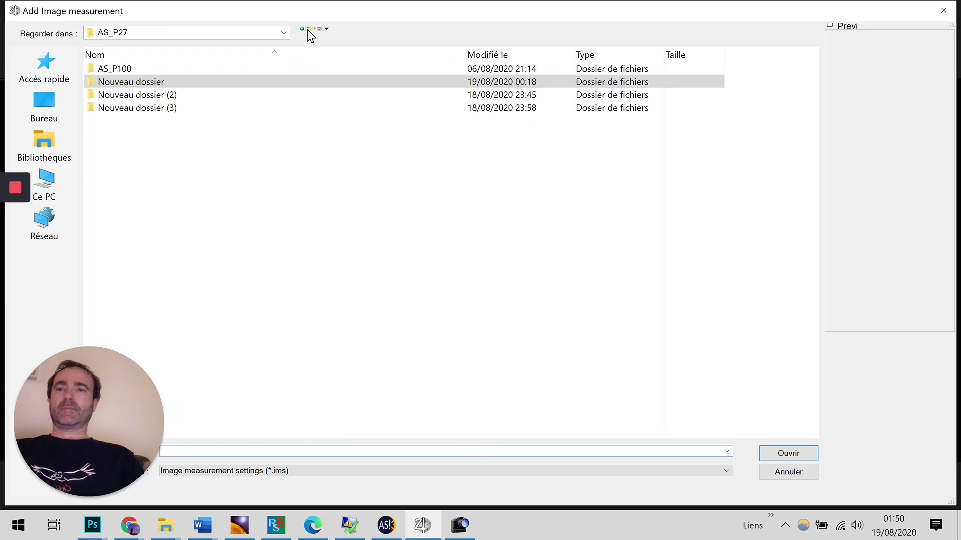
double_click(243, 95)
left_click(246, 99)
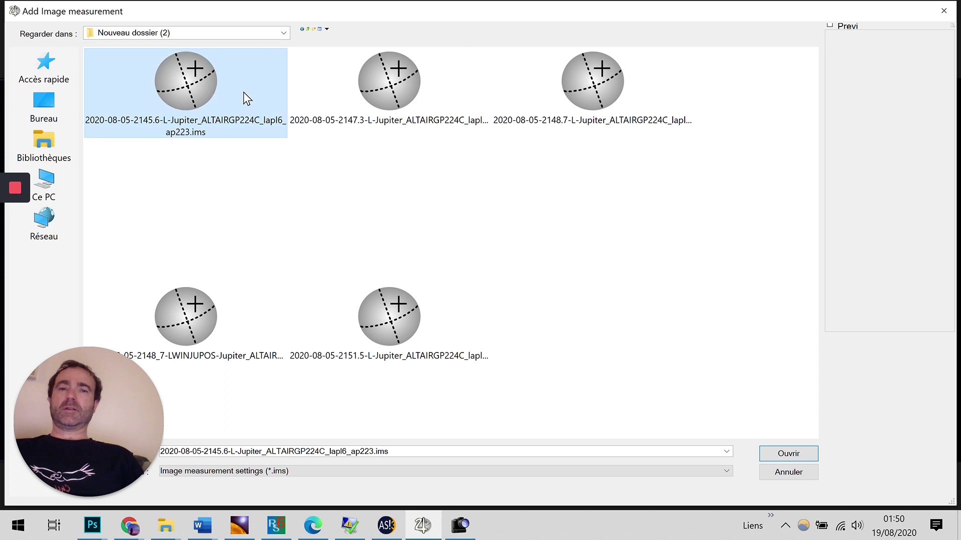
left_click(358, 95, "ctrl")
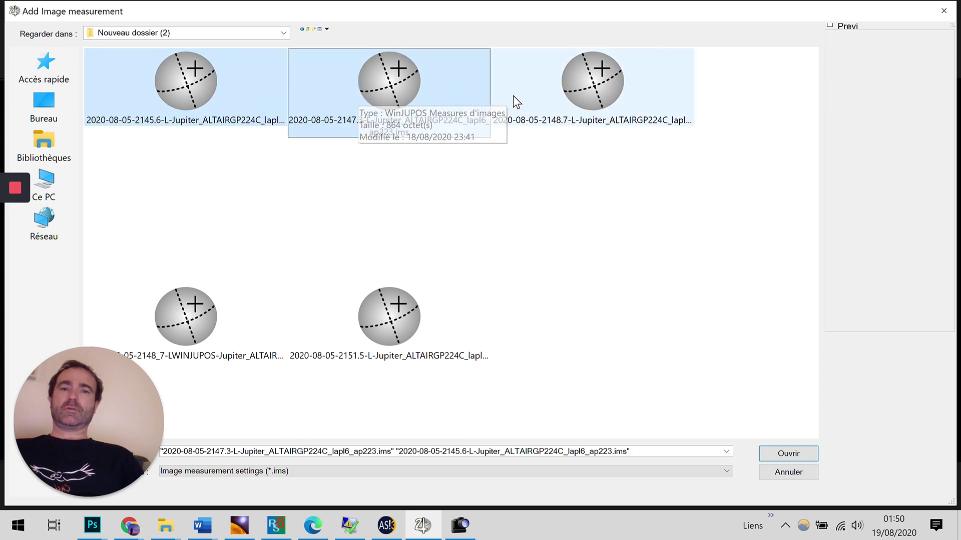
left_click(561, 97, "ctrl")
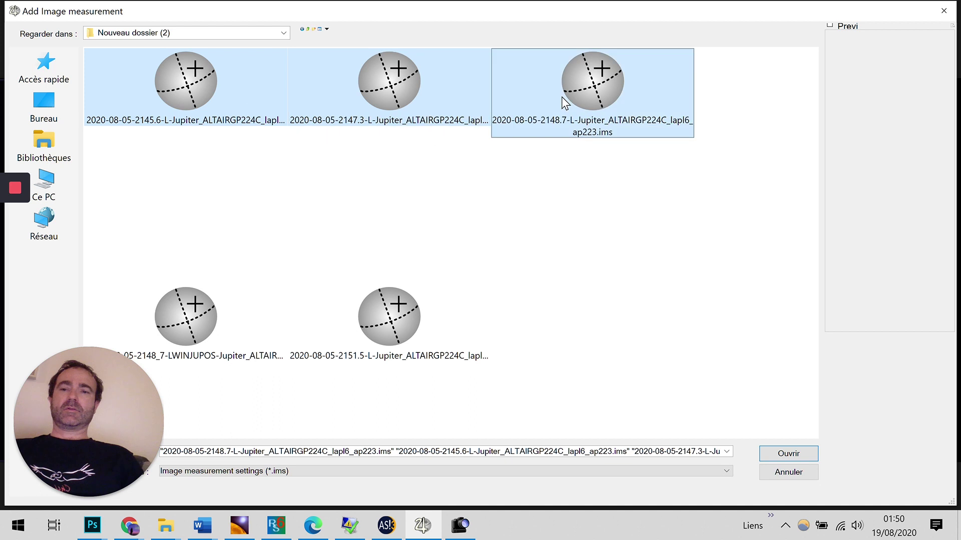
left_click(449, 318, "ctrl")
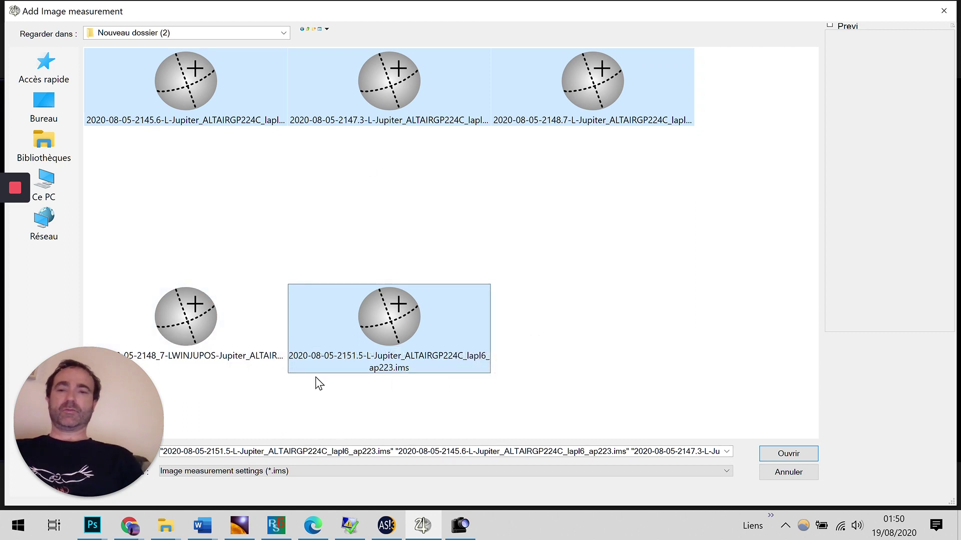
key("Return")
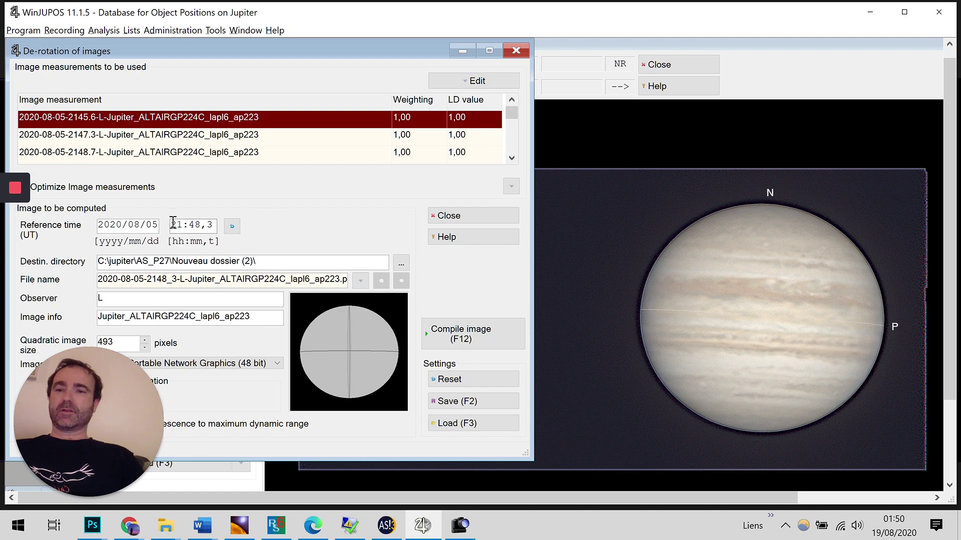
Step: Set the 2148.7 L-Jupiter_ALTAIRGP224C measurement as both the time reference and the reference for optimization
left_click_drag(171, 224, 237, 216)
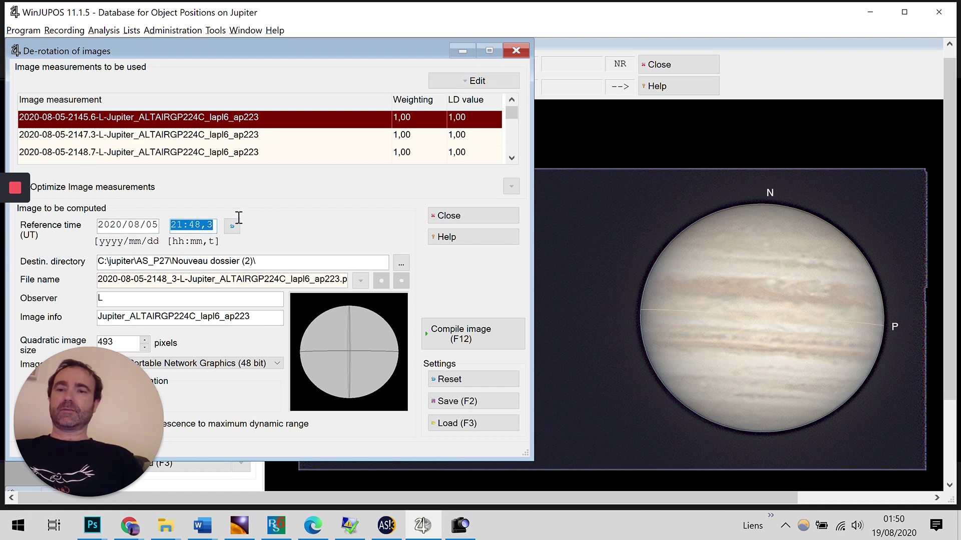
left_click(176, 152)
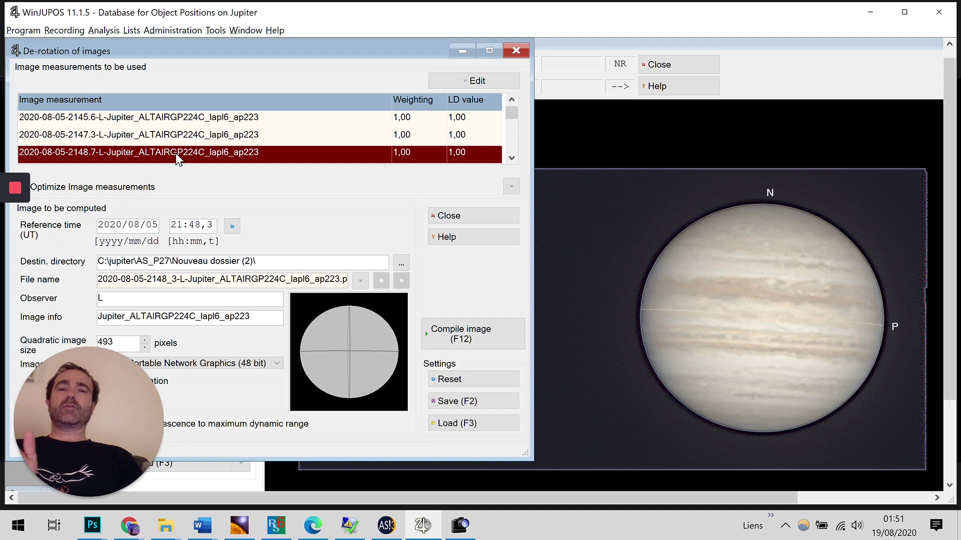
right_click(176, 153)
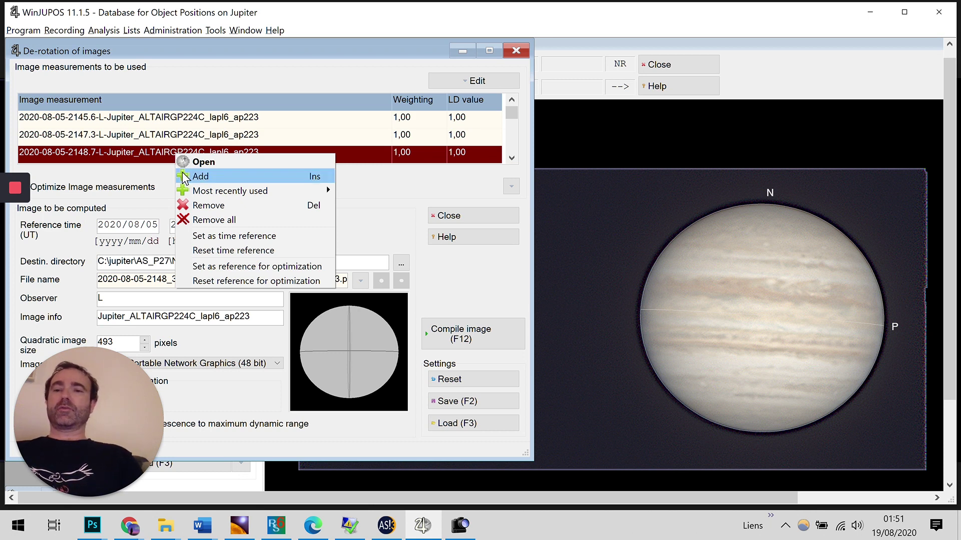
left_click(224, 236)
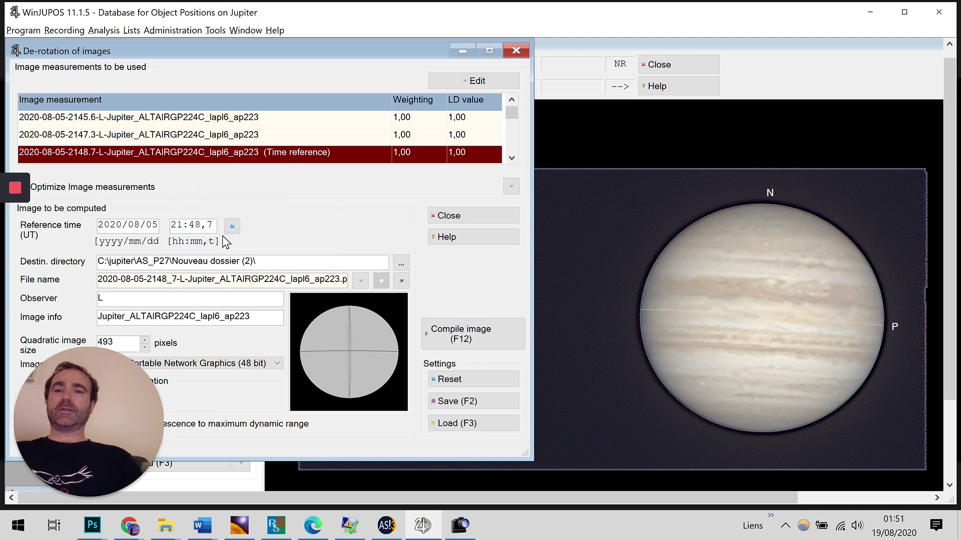
right_click(202, 158)
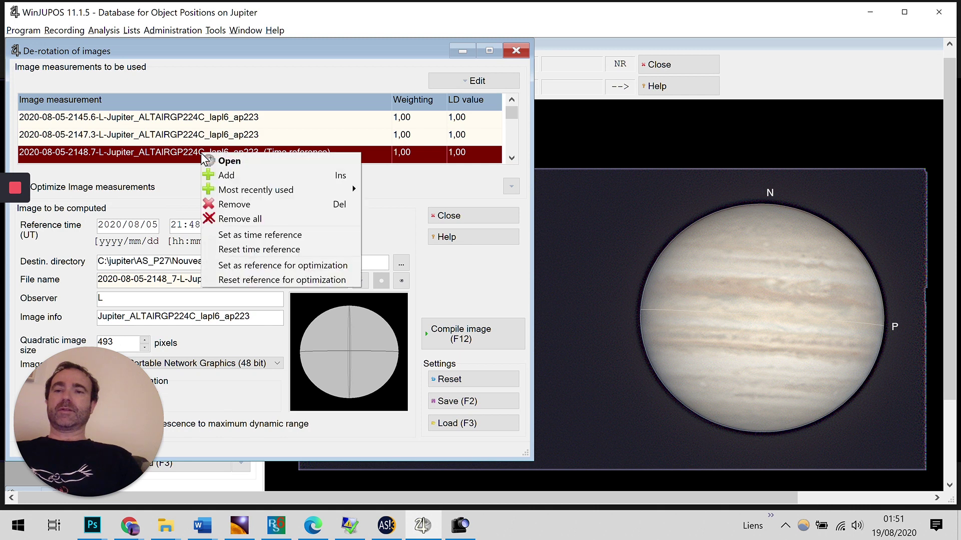
left_click(292, 268)
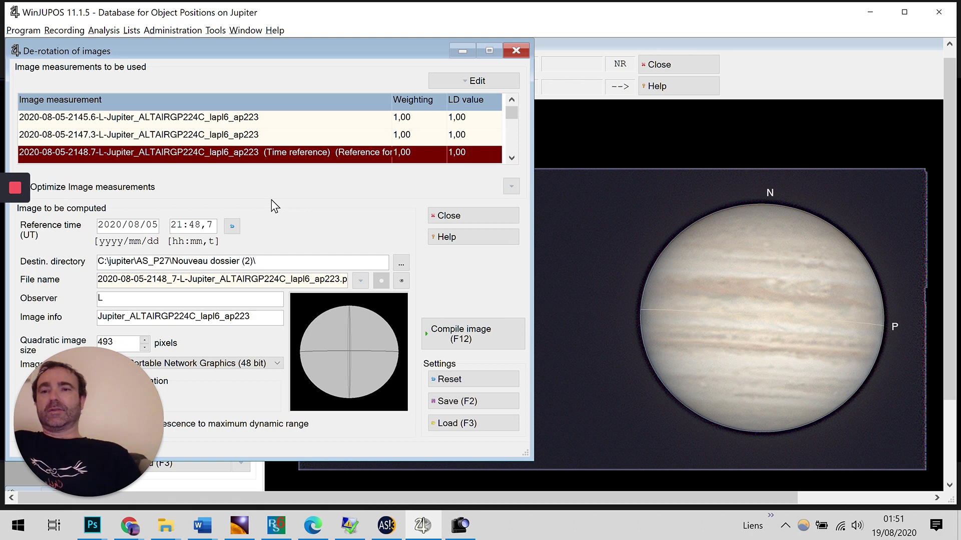
Step: Change the observer to Lwinjupos and compile the de-rotated image, overwriting the existing file of that name
left_click_drag(118, 47, 201, 40)
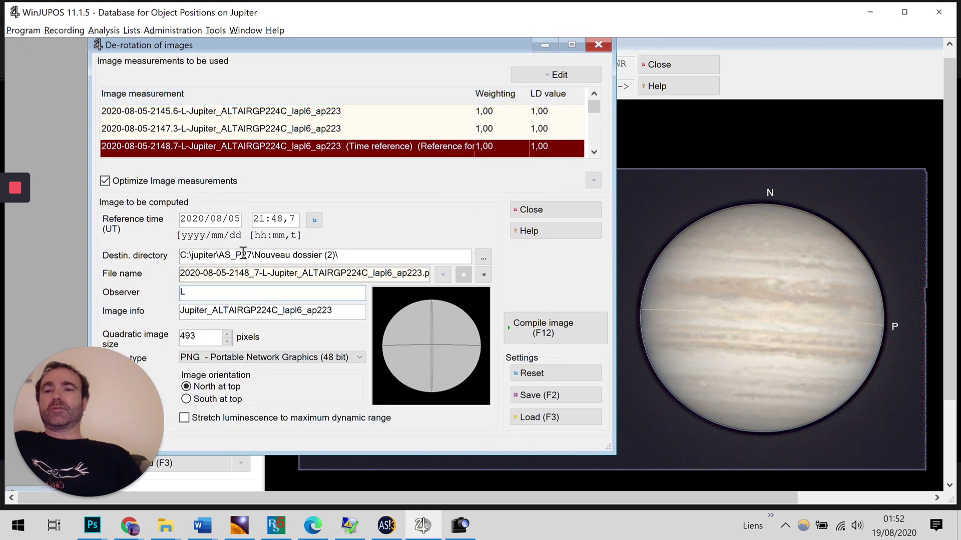
left_click_drag(271, 256, 381, 251)
left_click(380, 252)
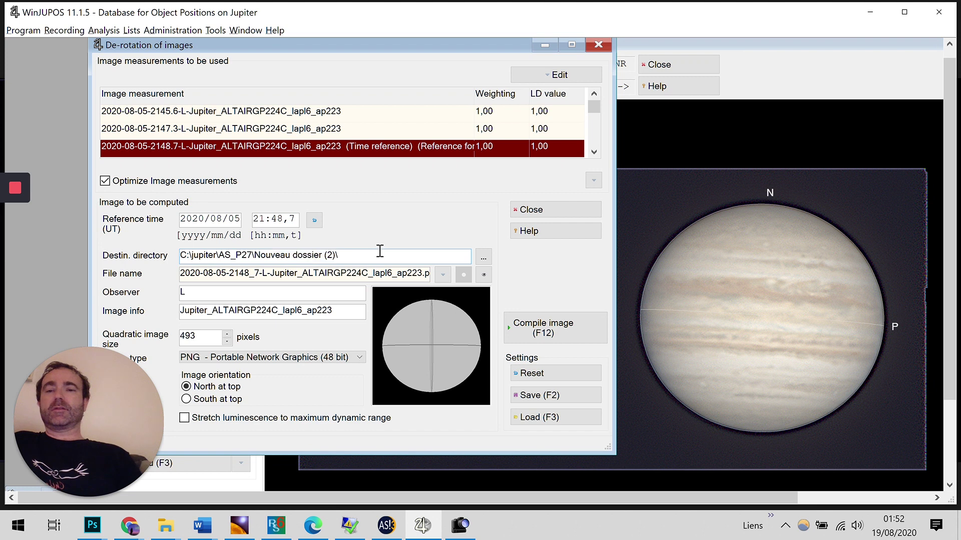
left_click(234, 290)
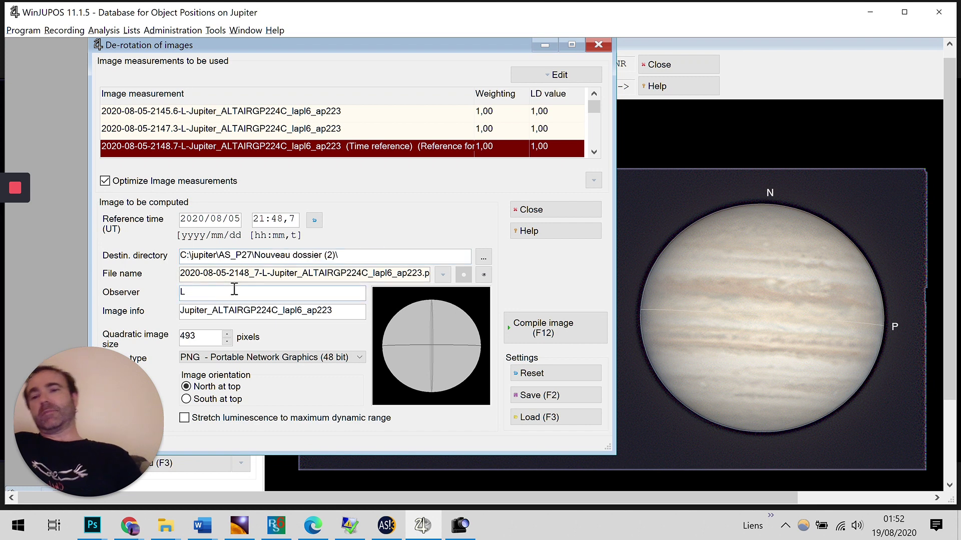
type("win")
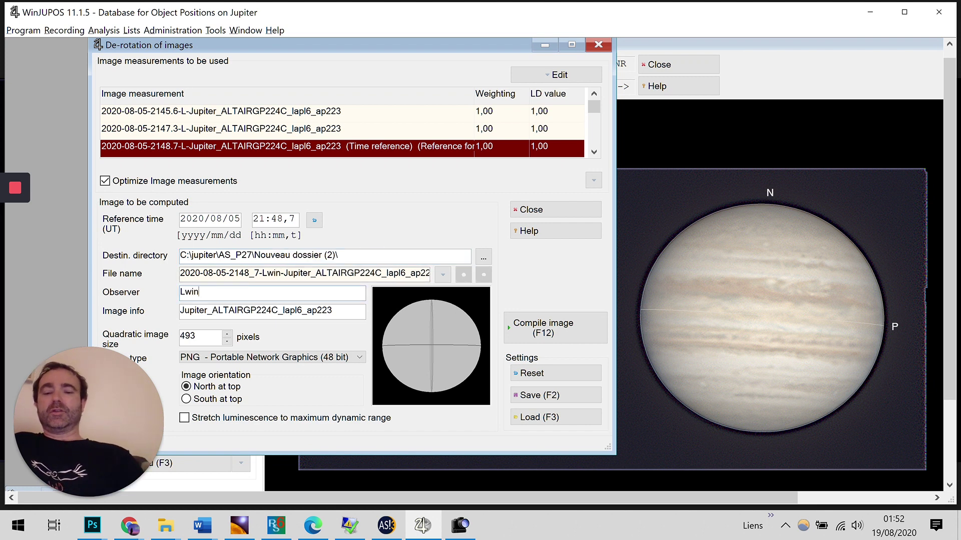
type("jupos")
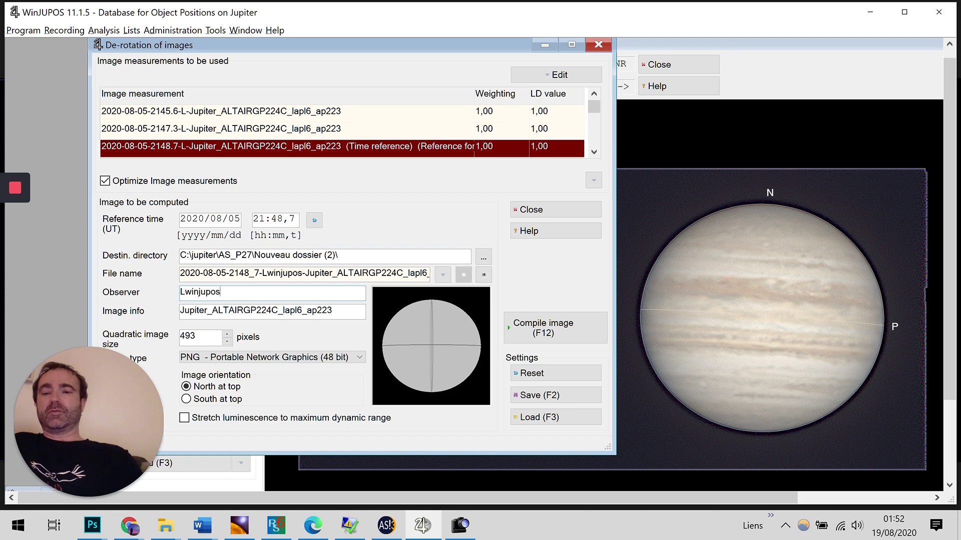
left_click(538, 331)
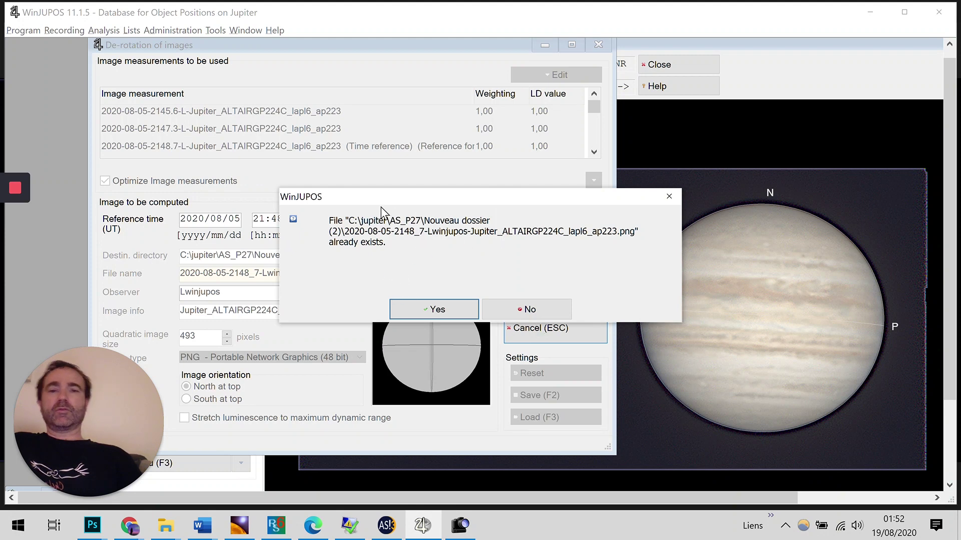
left_click(439, 310)
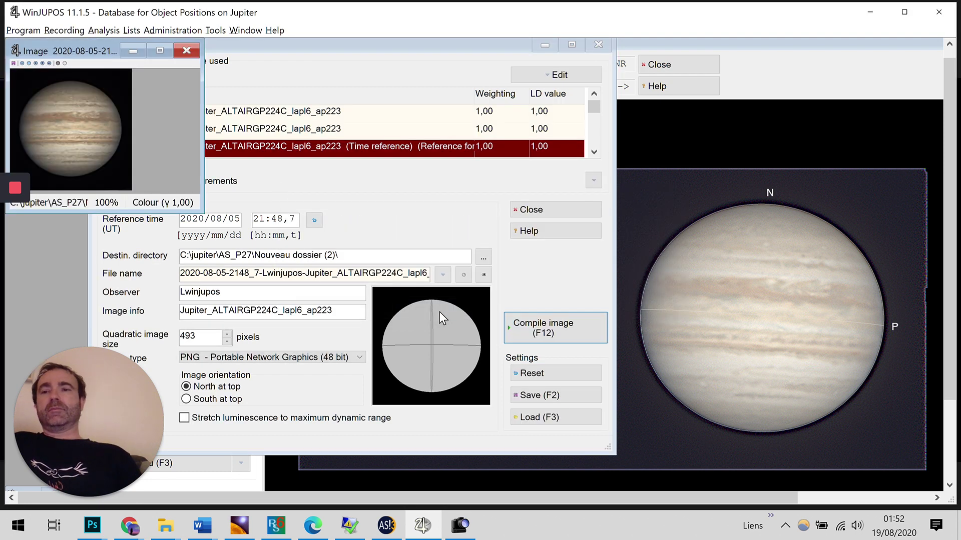
left_click(35, 62)
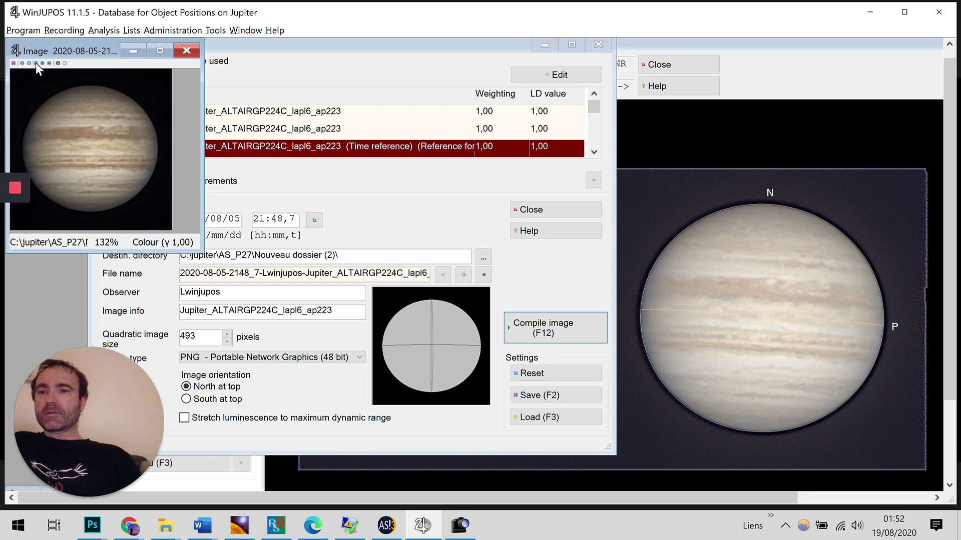
left_click(36, 63)
left_click(35, 63)
left_click(35, 63)
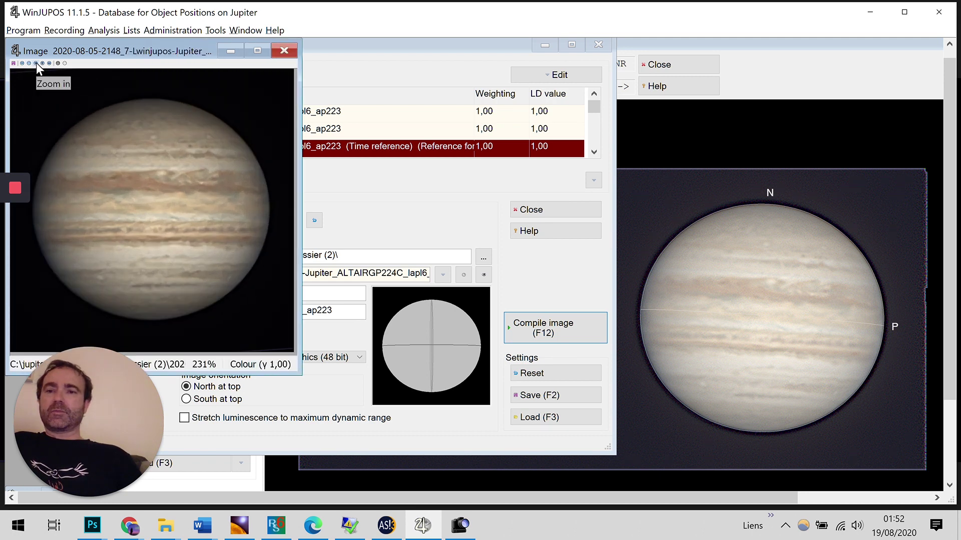
left_click(35, 62)
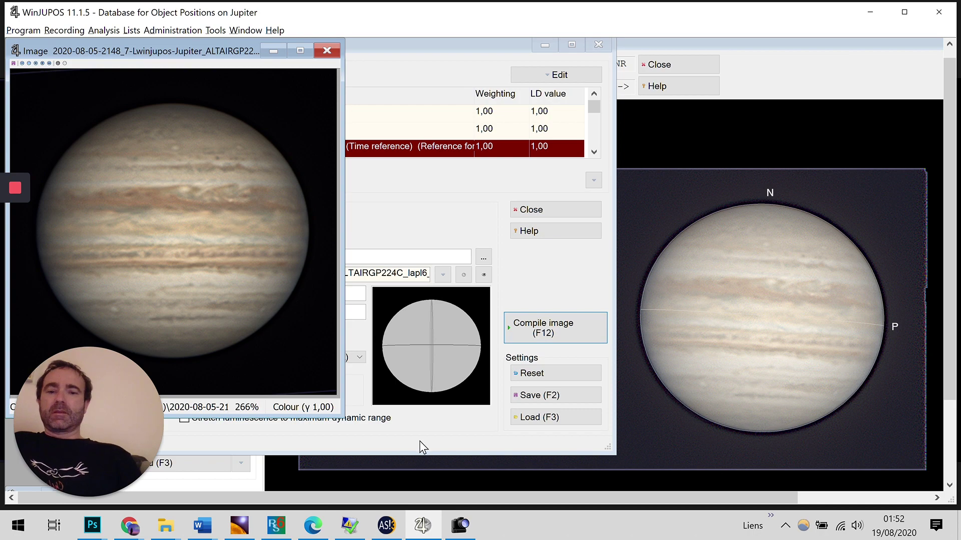
left_click(461, 525)
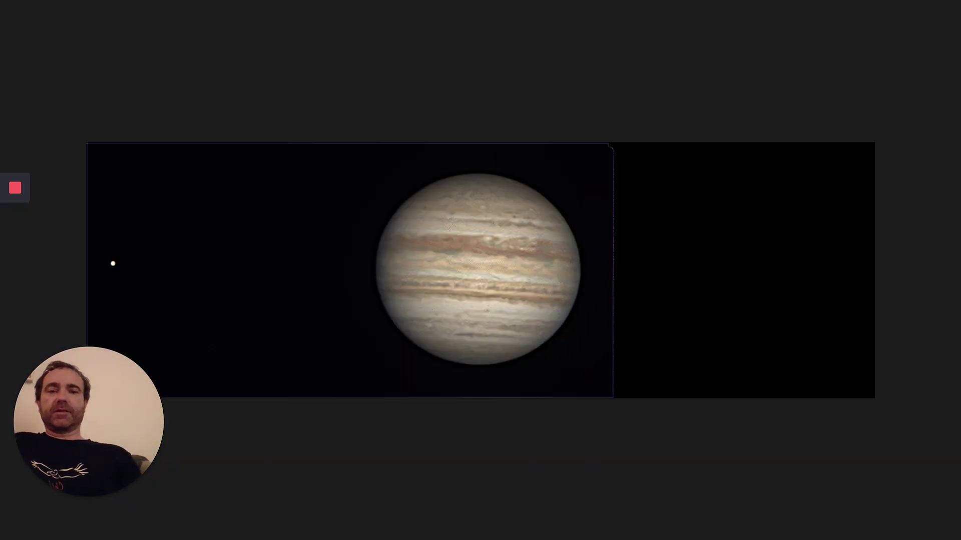
key("alt+Tab")
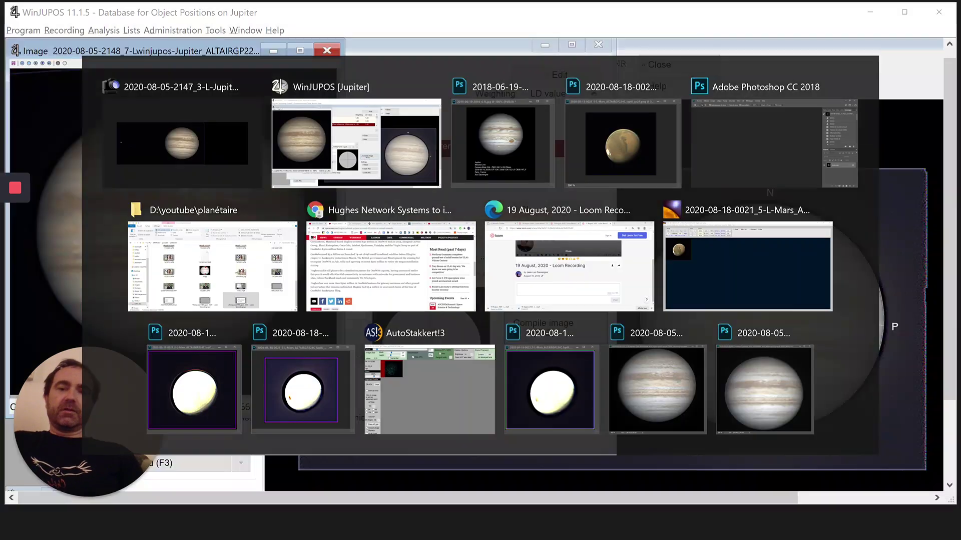
key("alt+Tab")
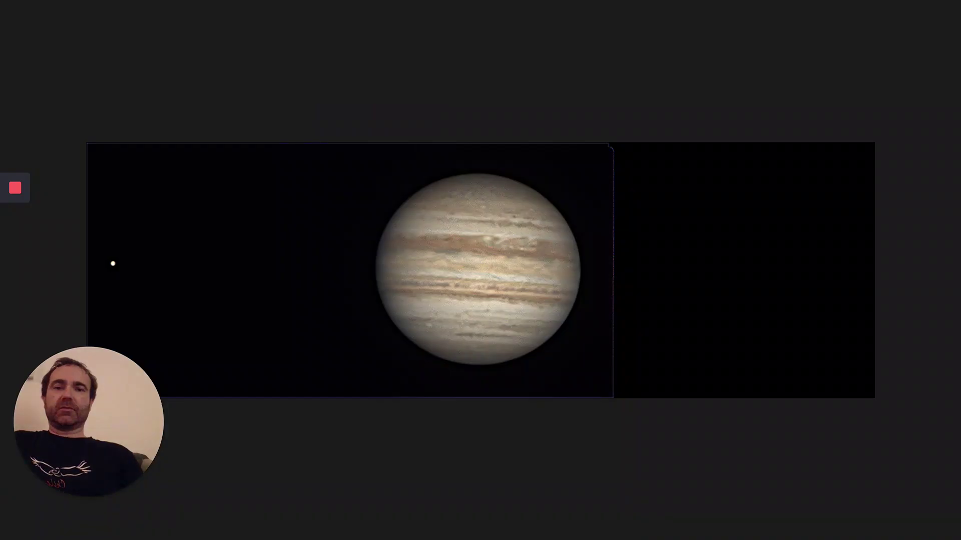
key("alt+Tab")
key("alt+Tab")
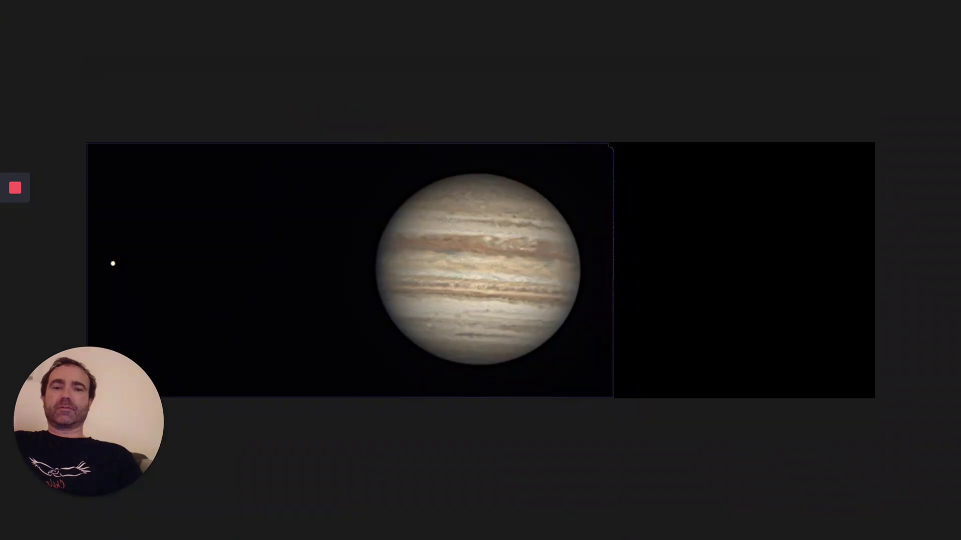
scroll(652, 270, "up", 2)
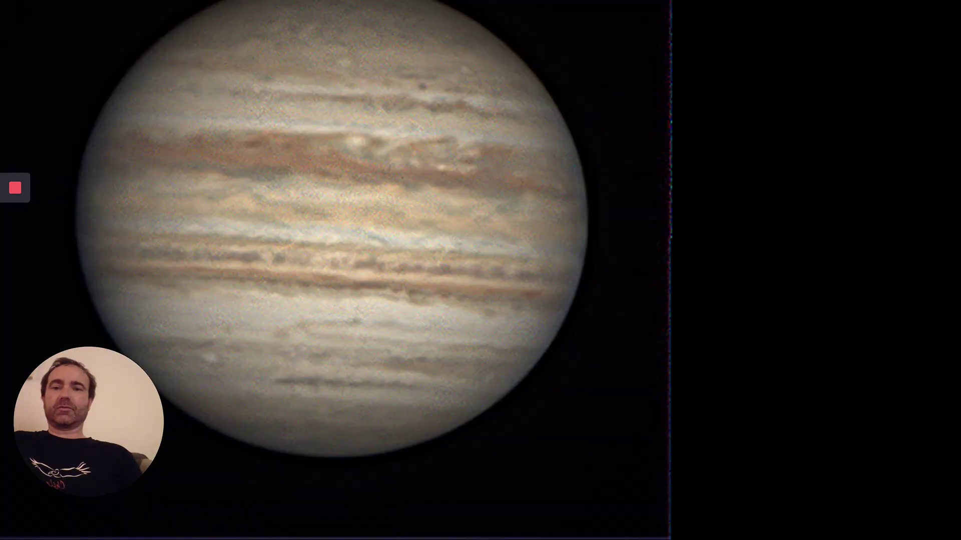
key("alt+Tab")
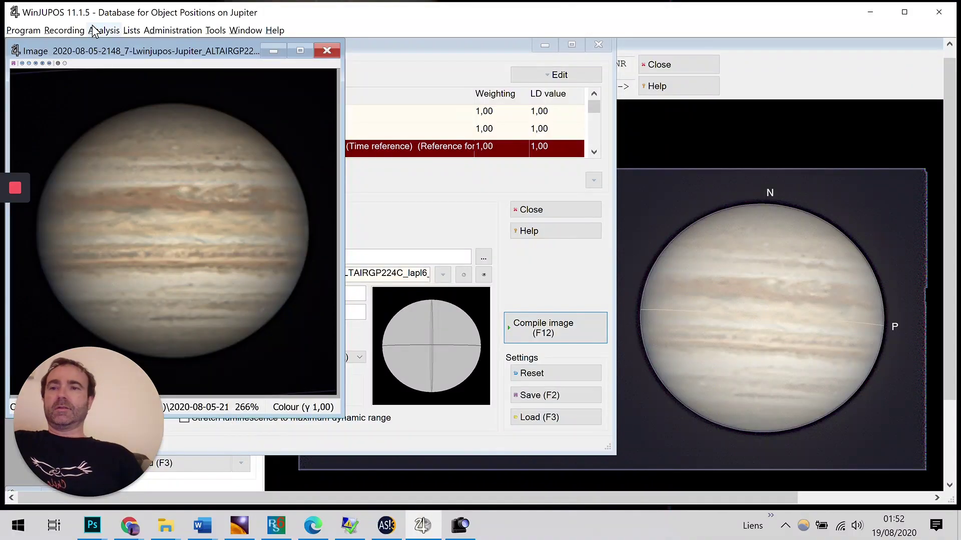
left_click(37, 63)
left_click(37, 63)
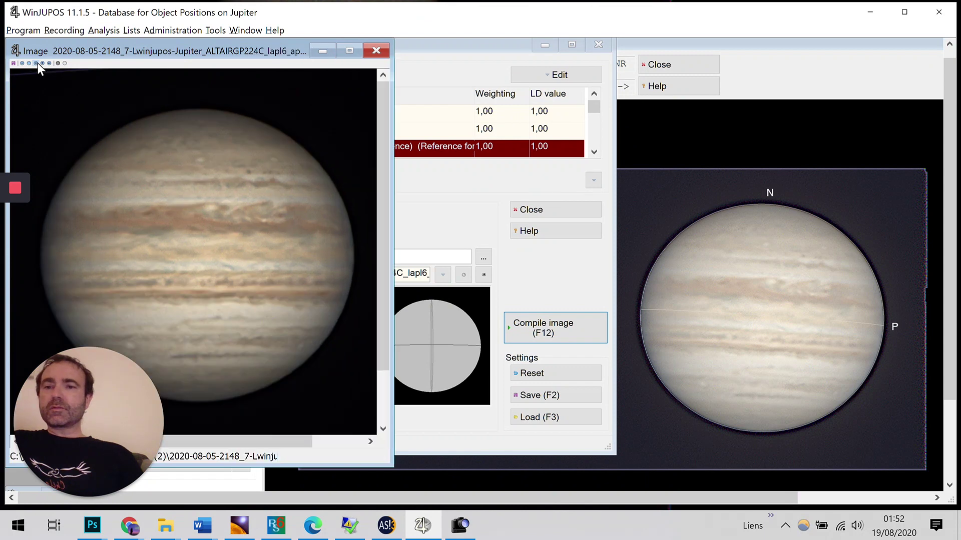
left_click(38, 63)
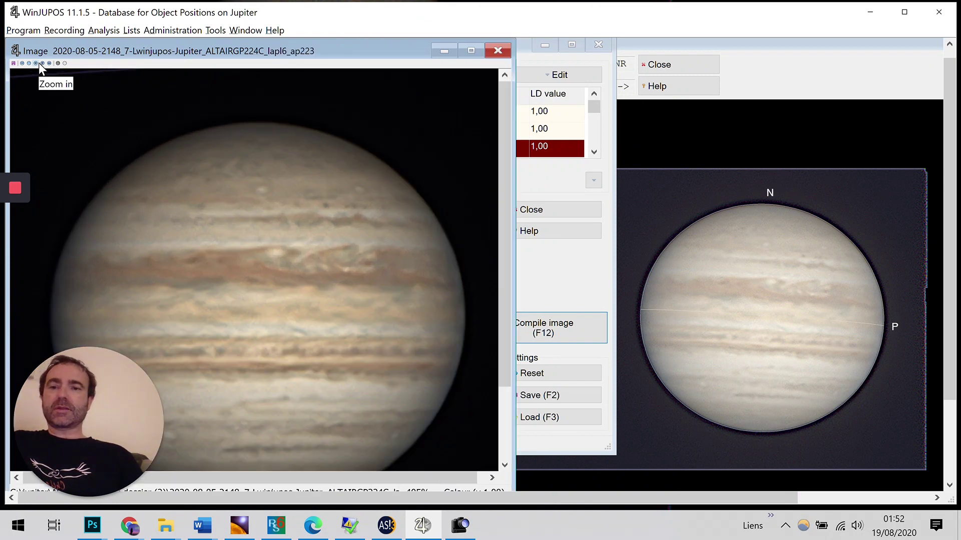
key("alt+Tab")
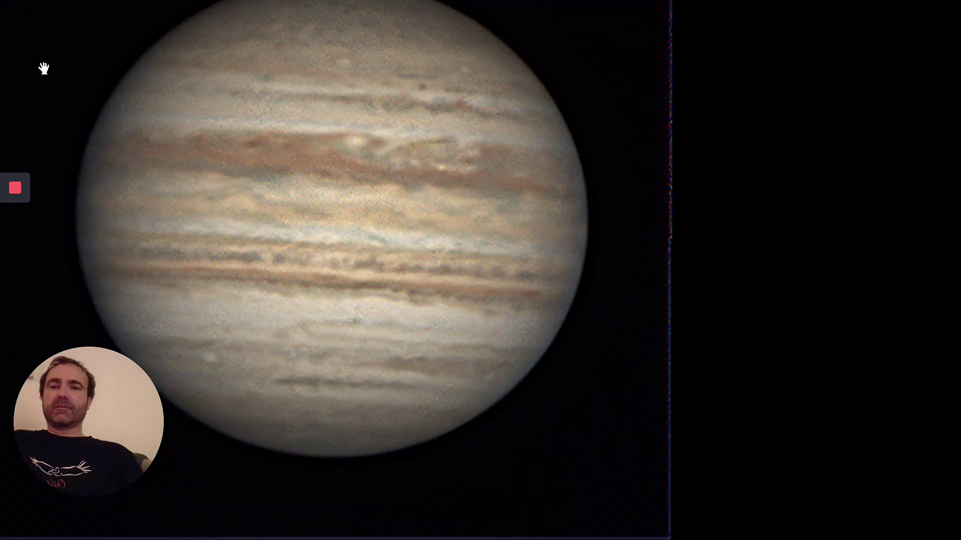
key("alt+Tab")
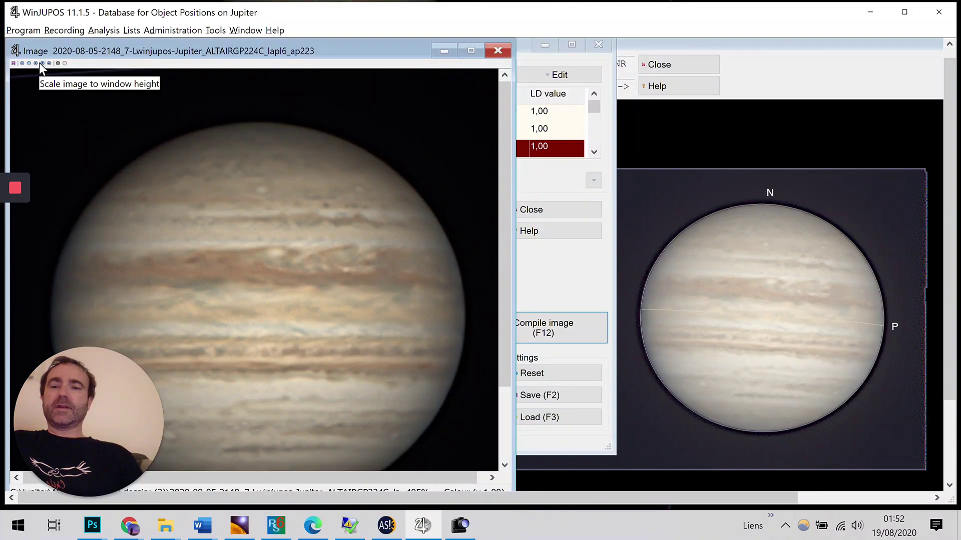
key("alt+Tab")
key("alt+Tab")
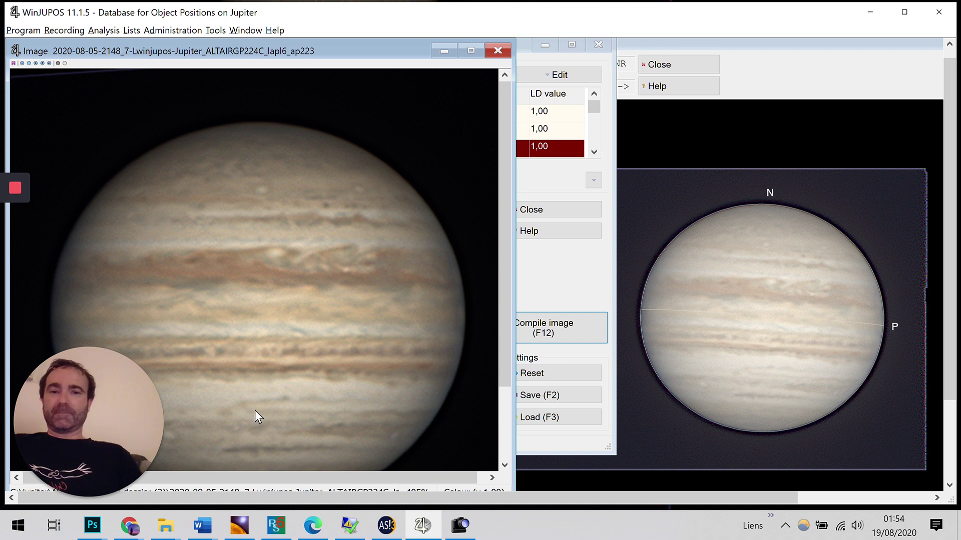
mouse_move(246, 524)
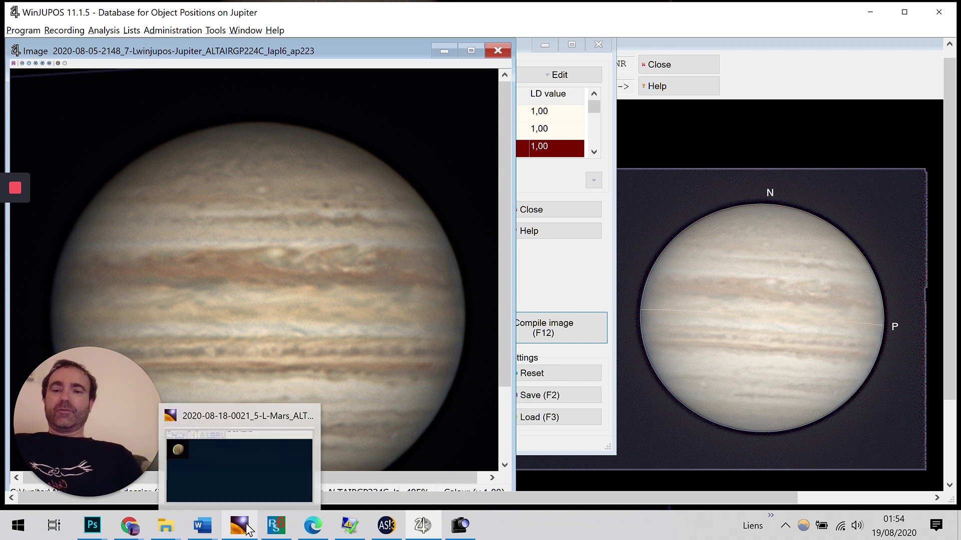